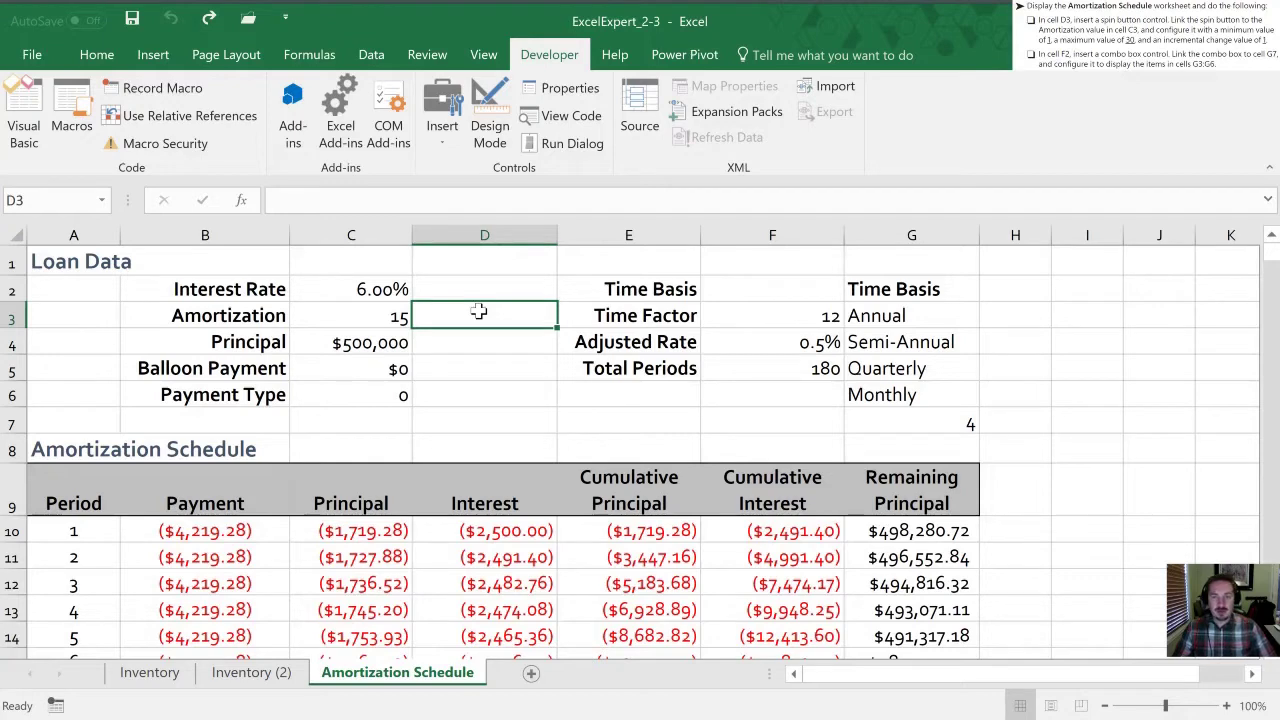
Insert a spin button form control that fills cell D3 beside the Amortization value
left_click(99, 55)
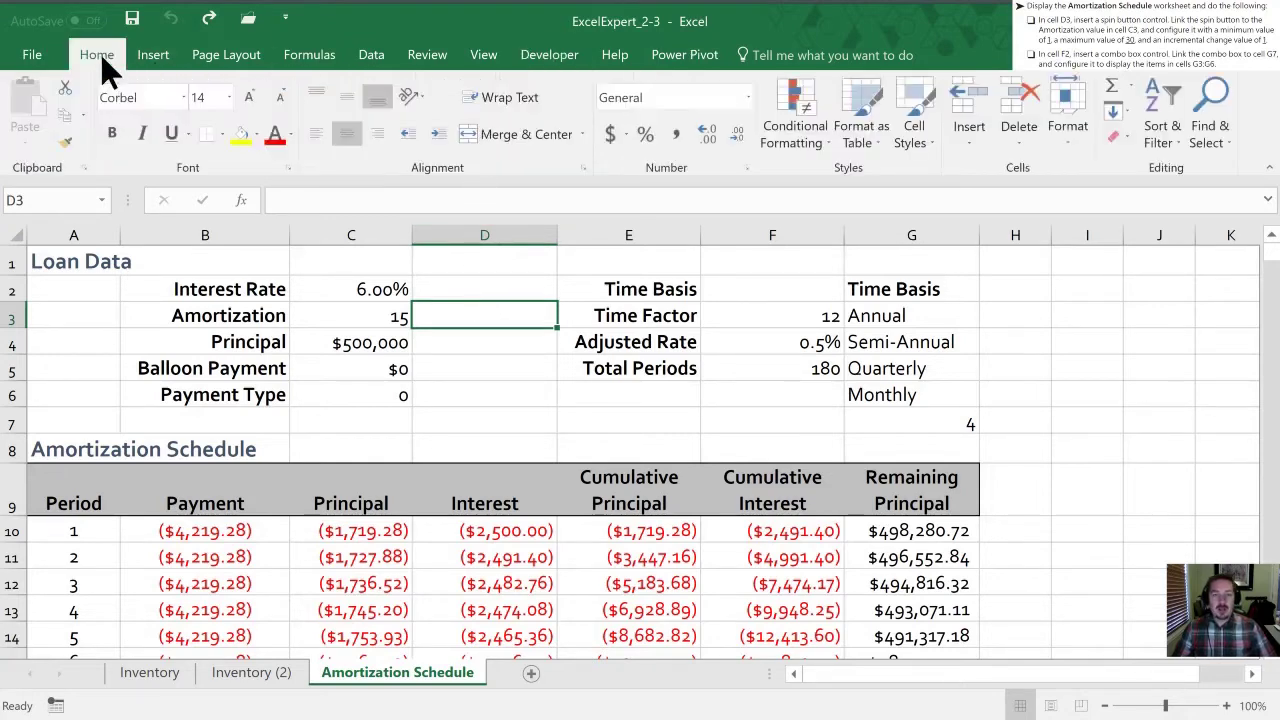
left_click(545, 58)
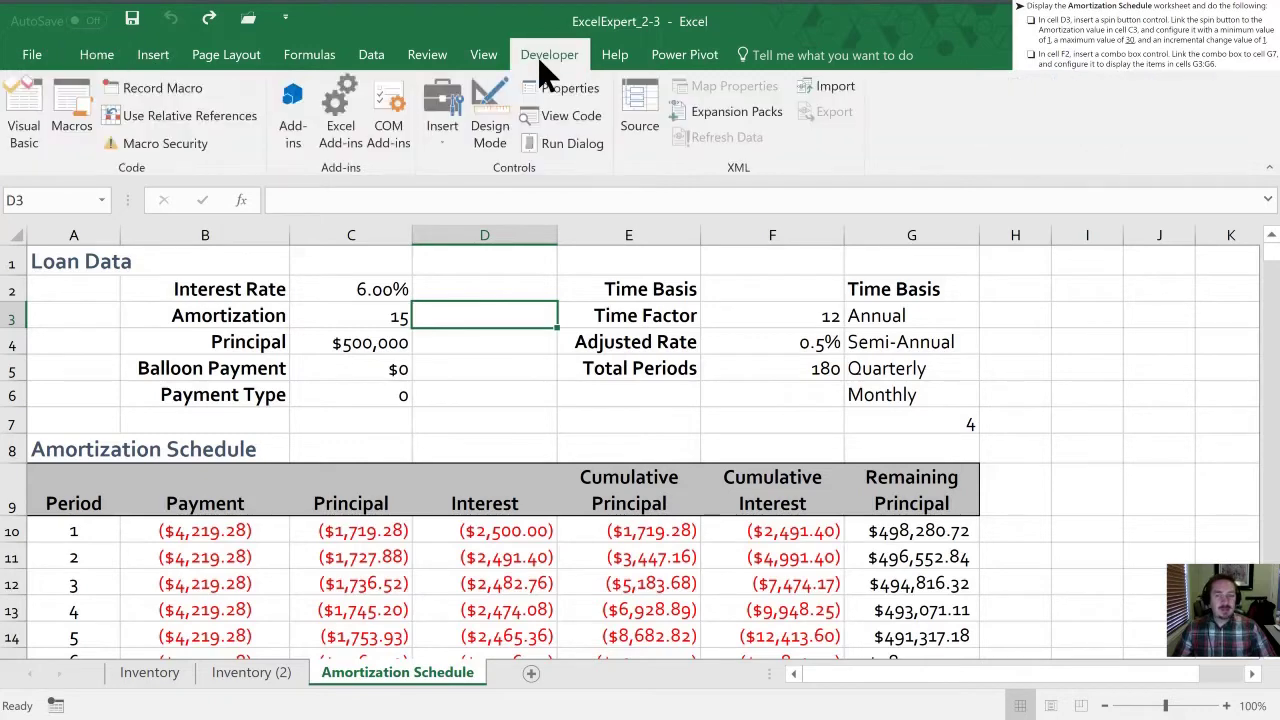
left_click(445, 142)
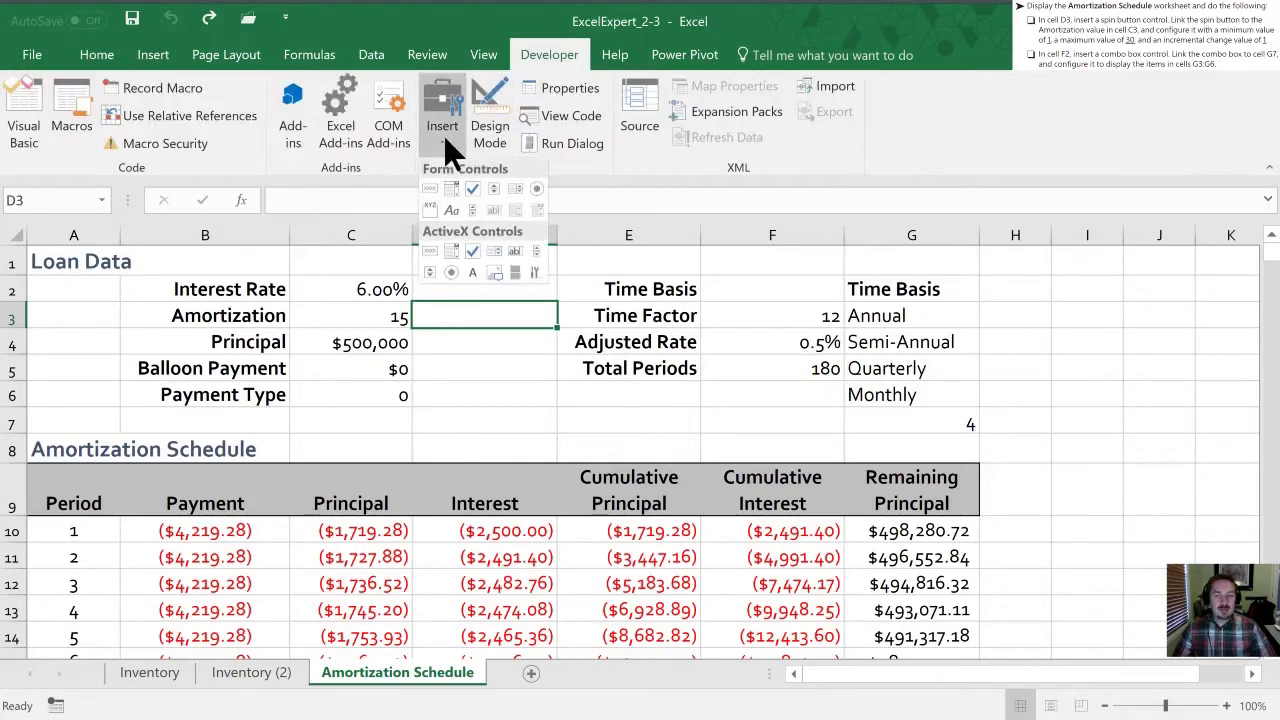
left_click(497, 190)
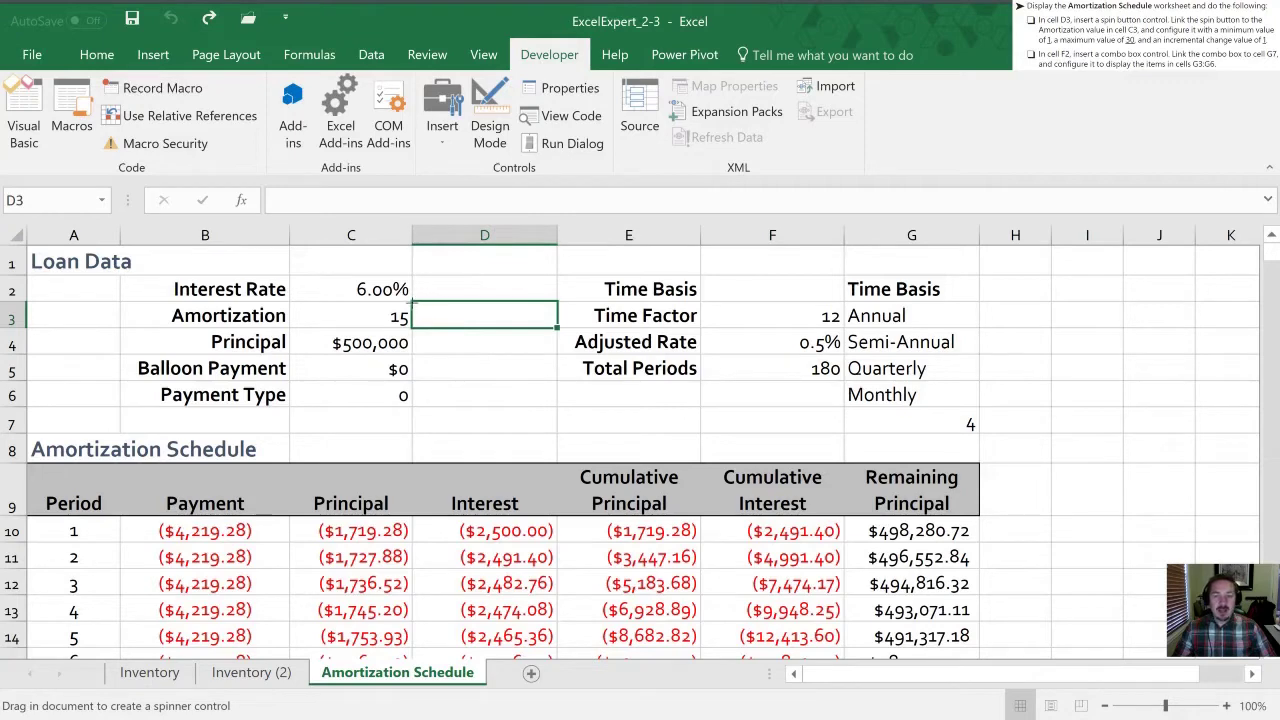
left_click_drag(413, 301, 555, 325)
left_click(482, 348)
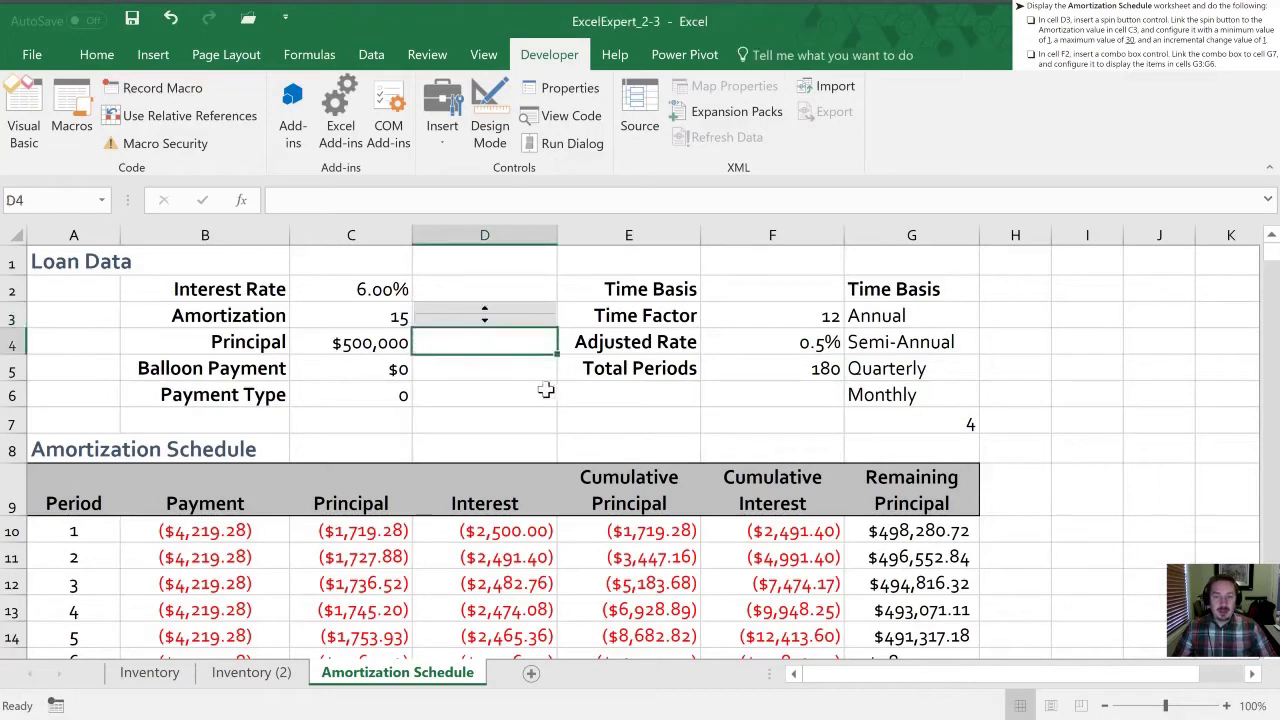
Open the format settings of the spin button in D3 and link it to cell $C$3
right_click(450, 312)
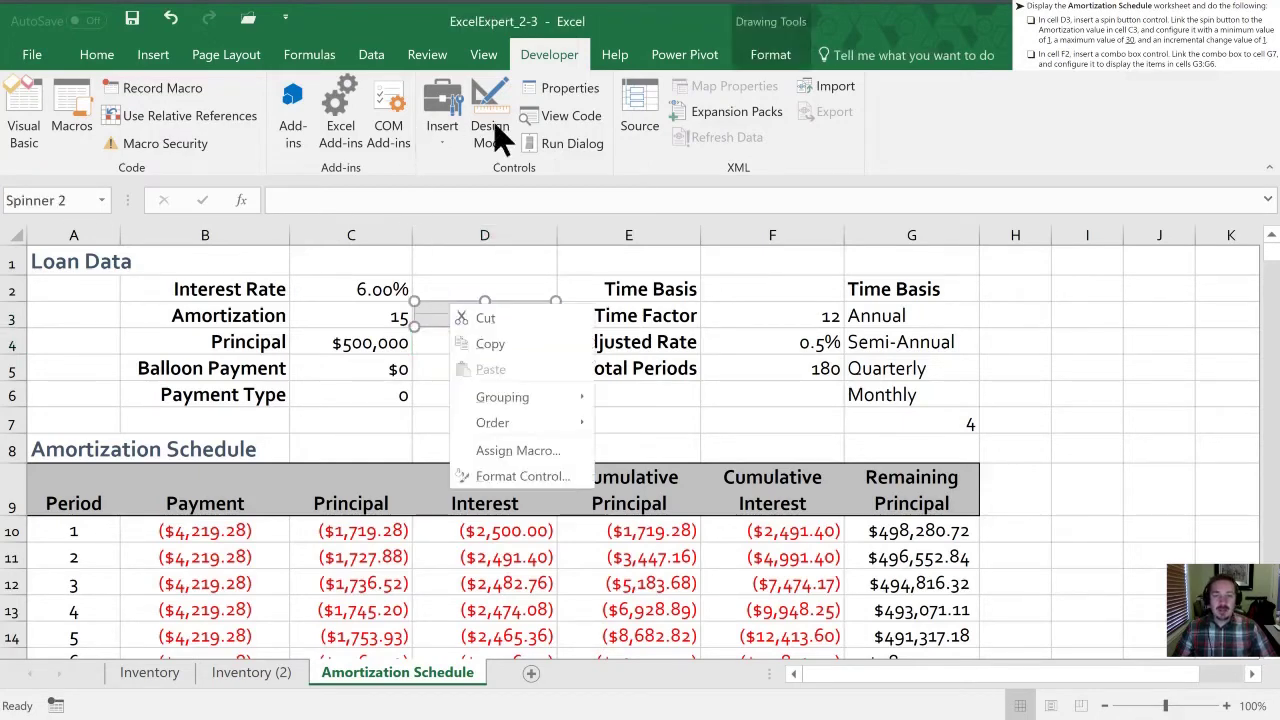
left_click(551, 88)
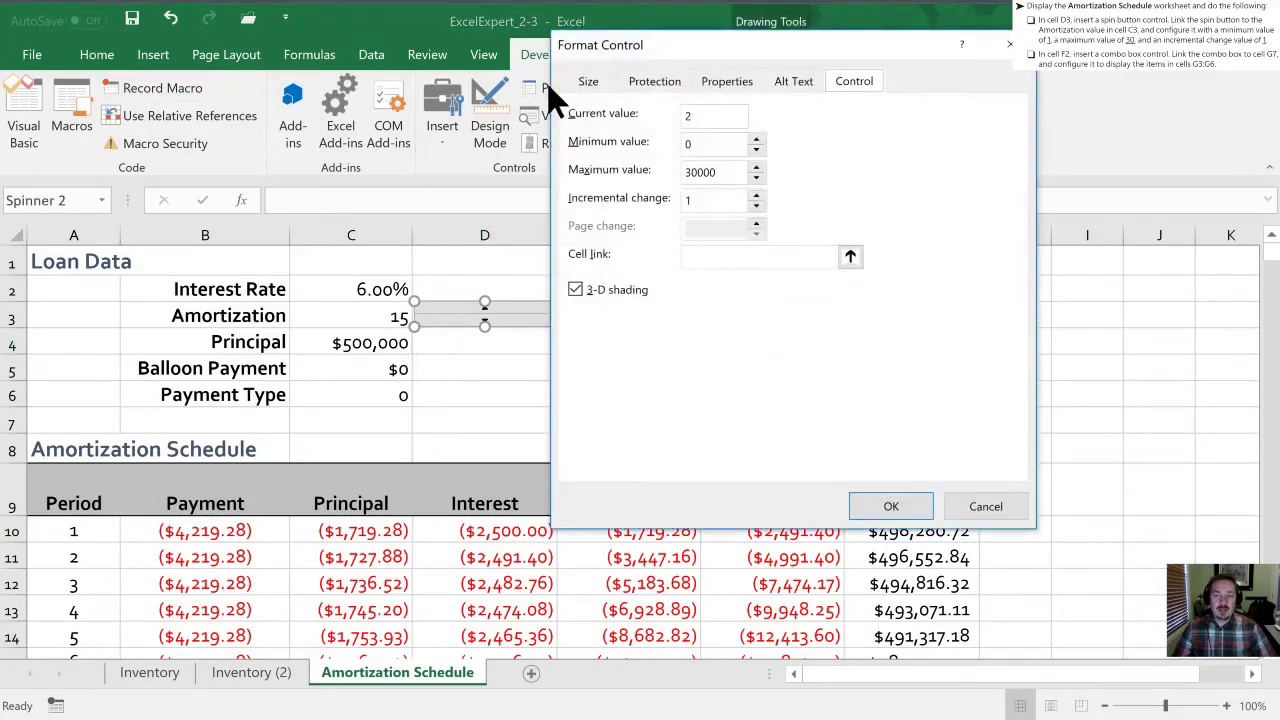
left_click_drag(740, 43, 744, 98)
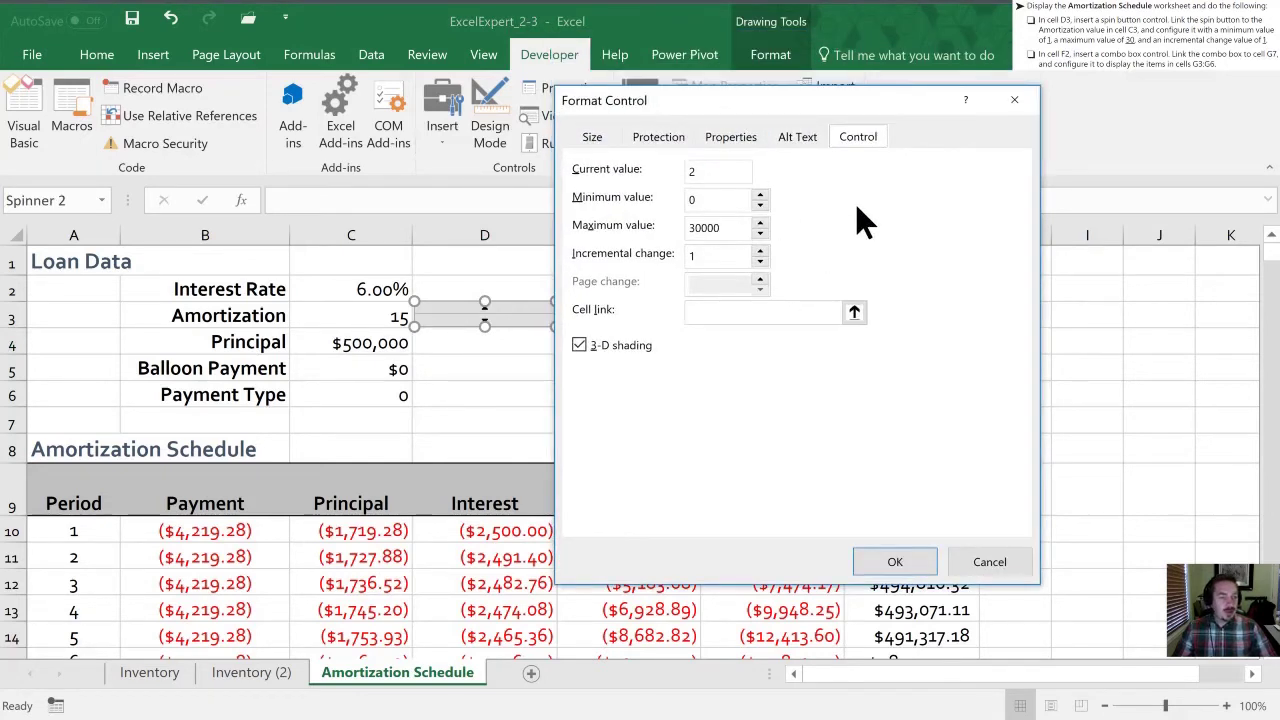
left_click(855, 313)
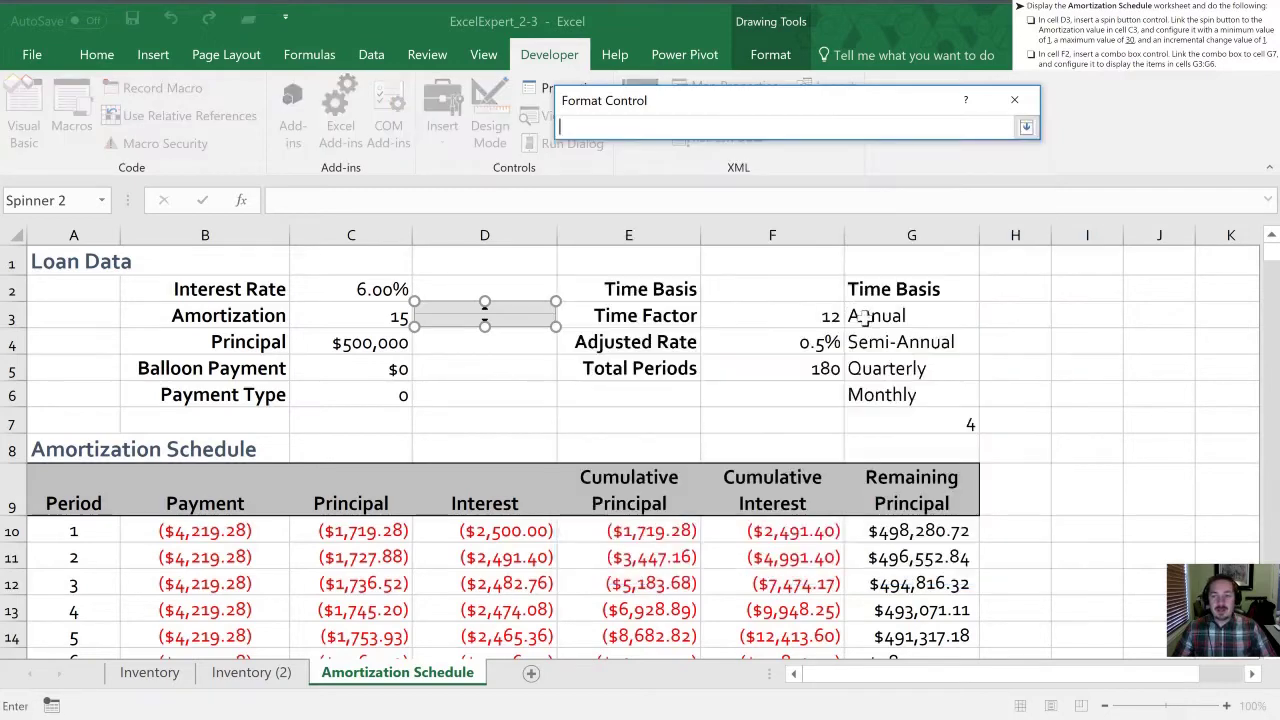
left_click(343, 318)
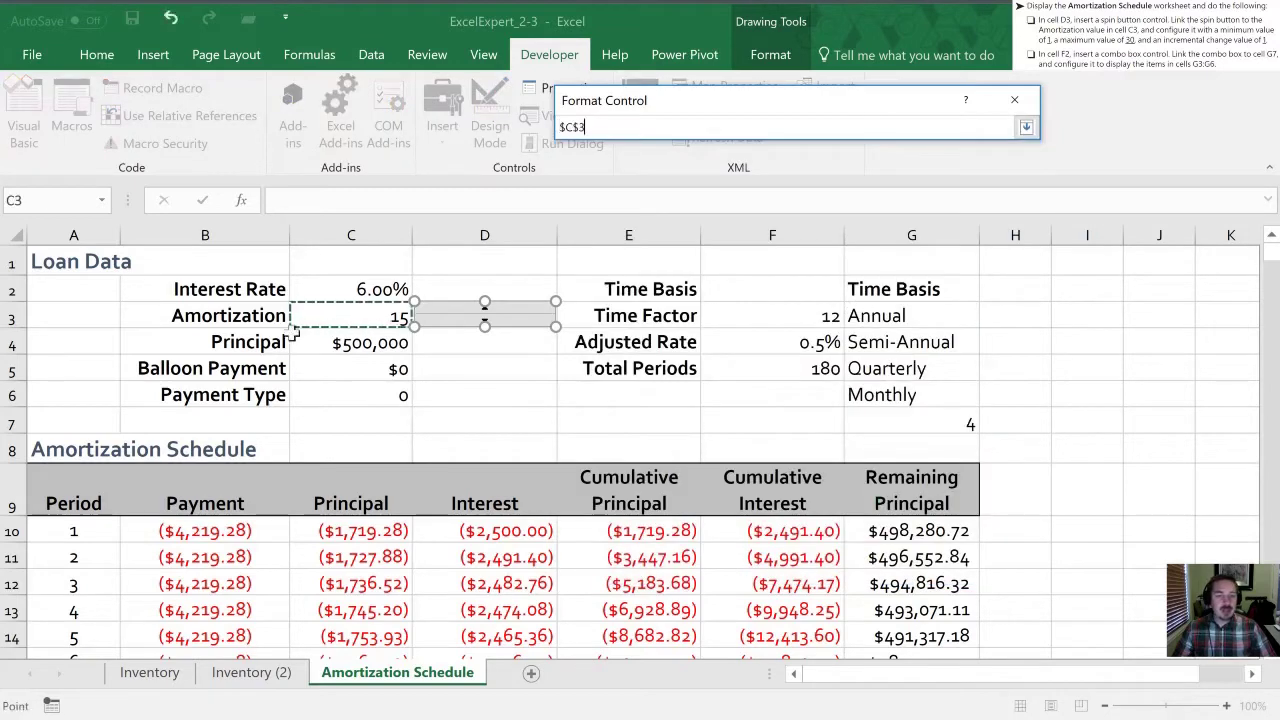
left_click(1026, 127)
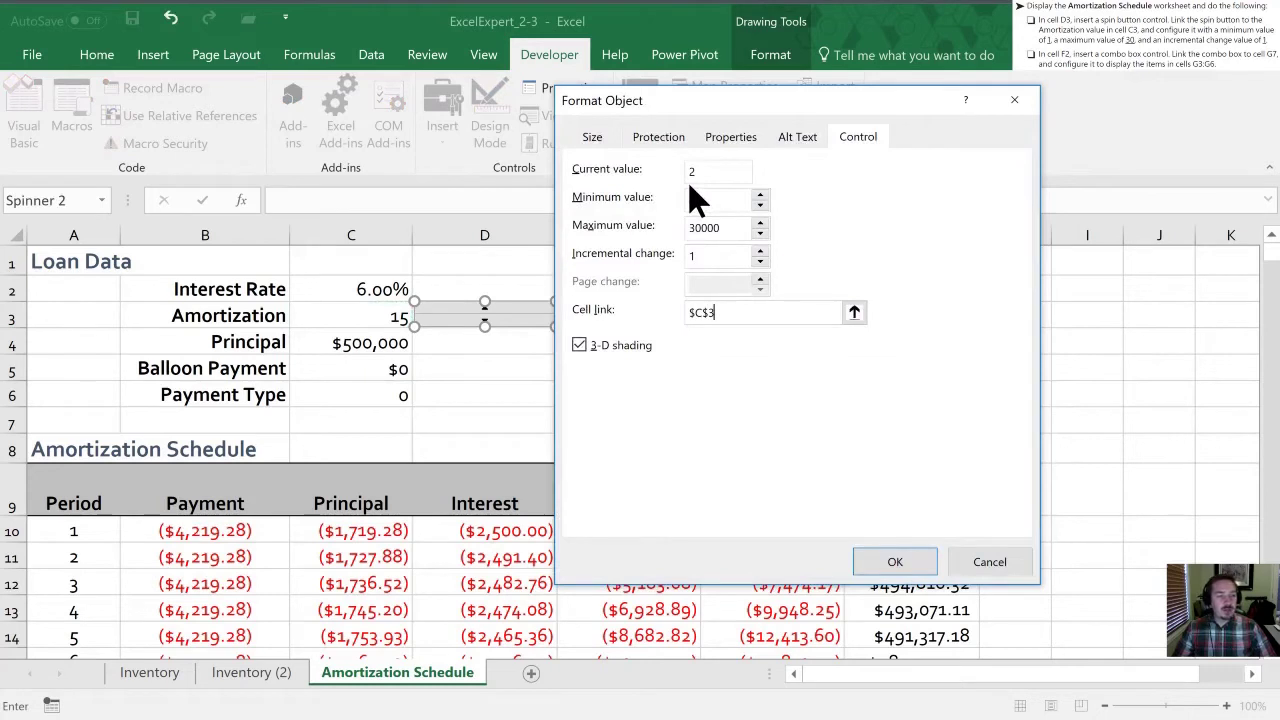
Configure the spin button with minimum value 1, maximum value 30 and incremental change 1, and apply the settings
double_click(715, 200)
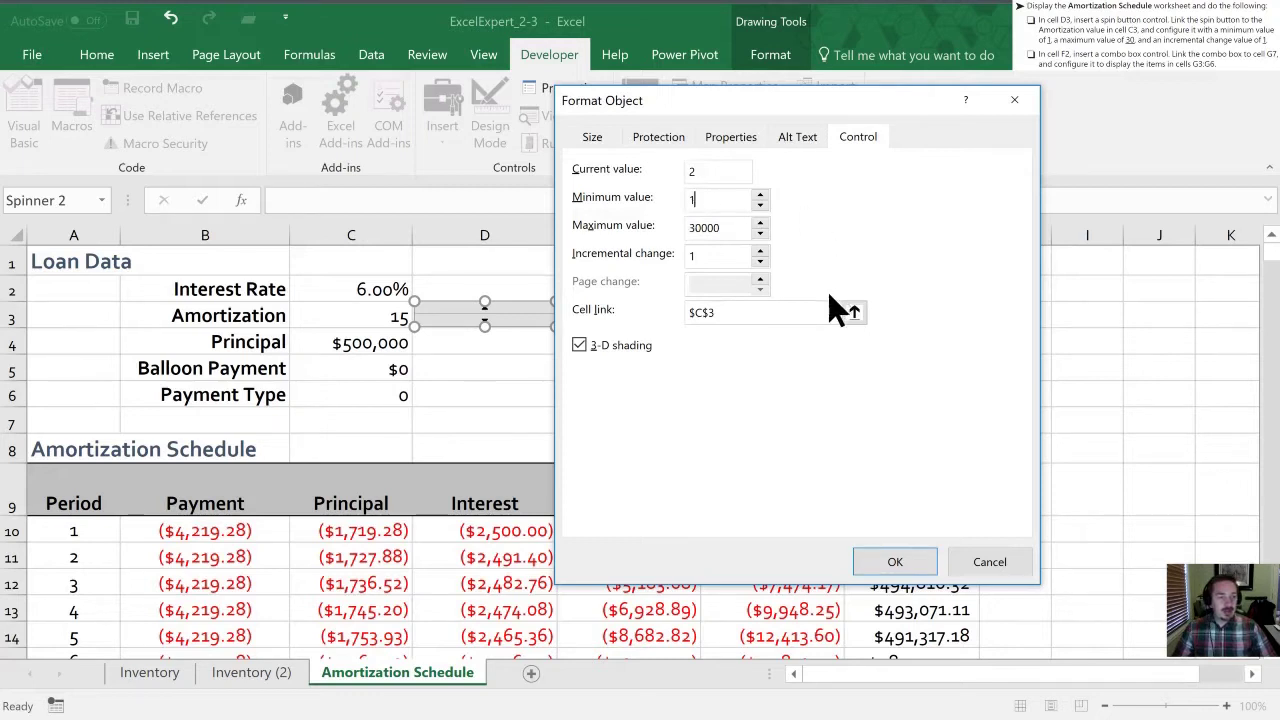
double_click(712, 227)
type("30")
double_click(706, 262)
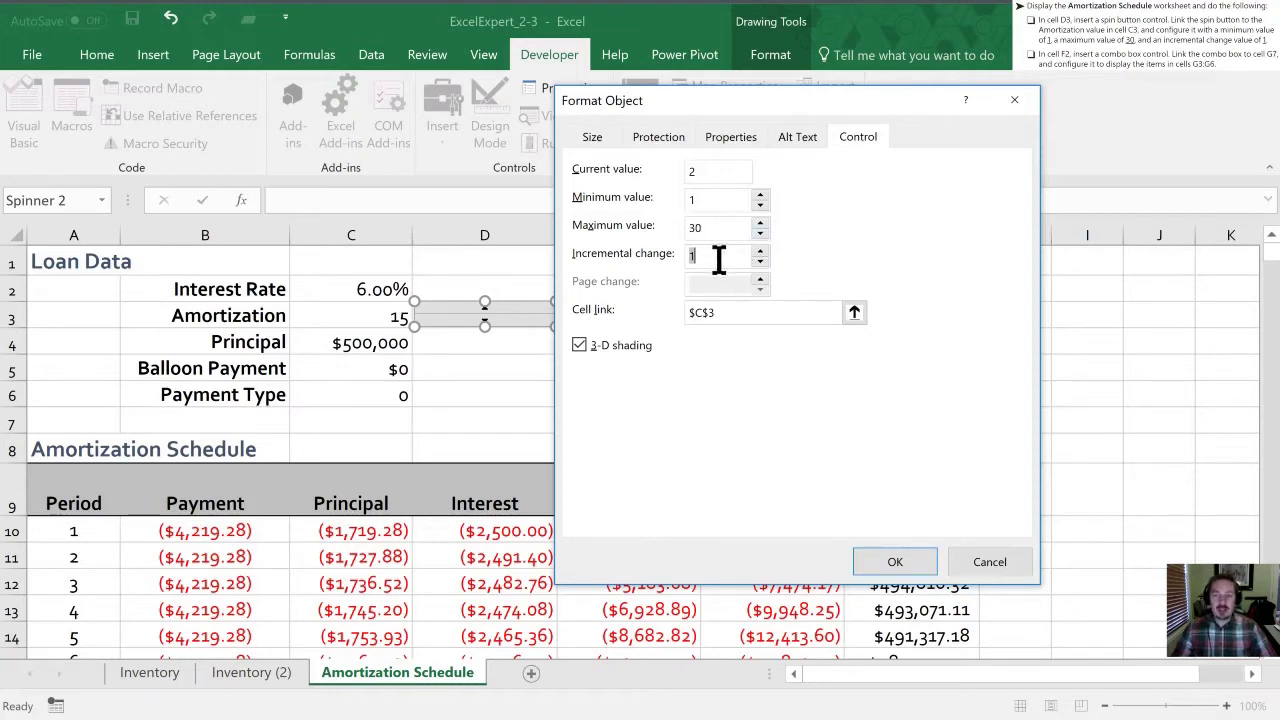
left_click(895, 563)
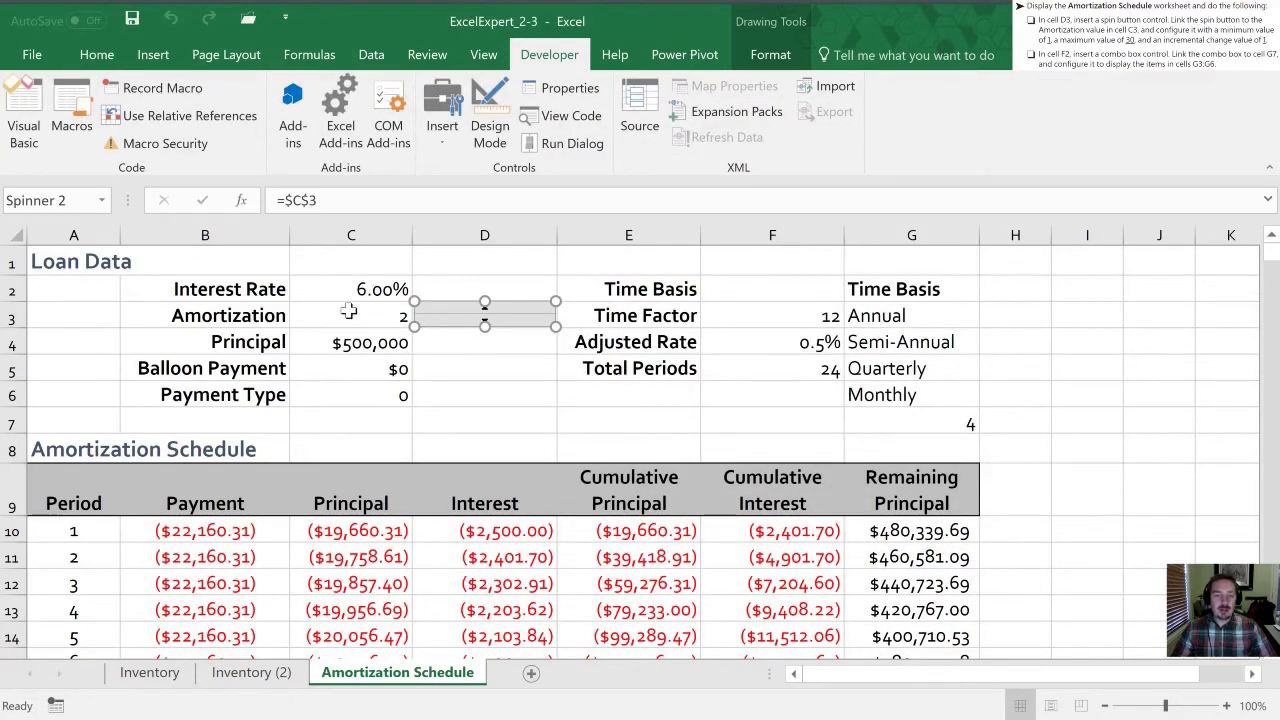
left_click(465, 340)
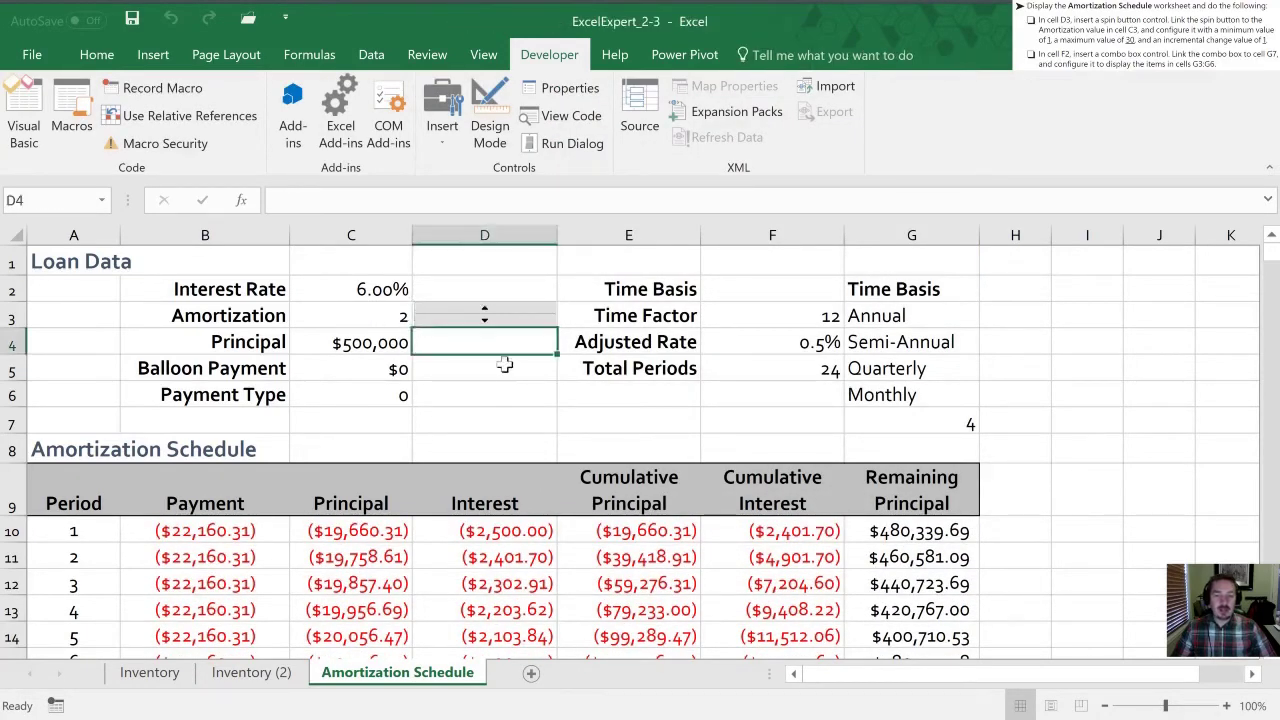
Test the spin button by lowering the Amortization value to 1 and raising it to 30
left_click(485, 320)
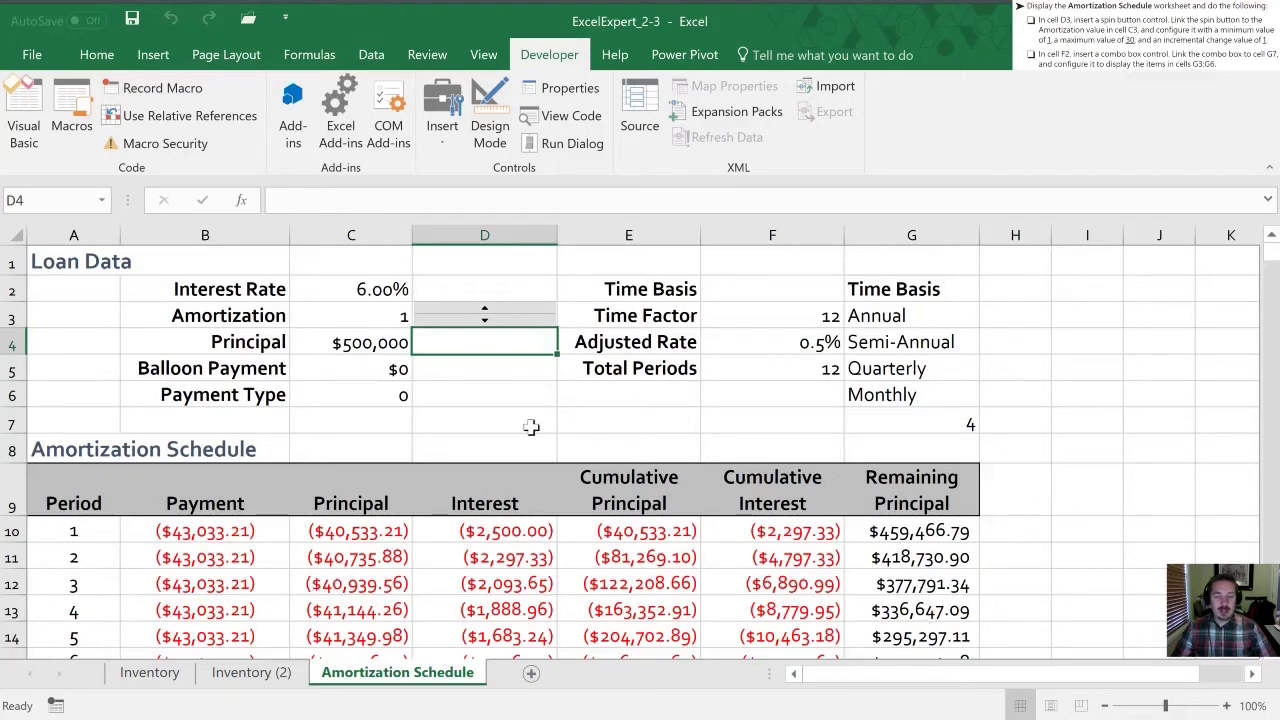
left_click(501, 310)
left_click(501, 310)
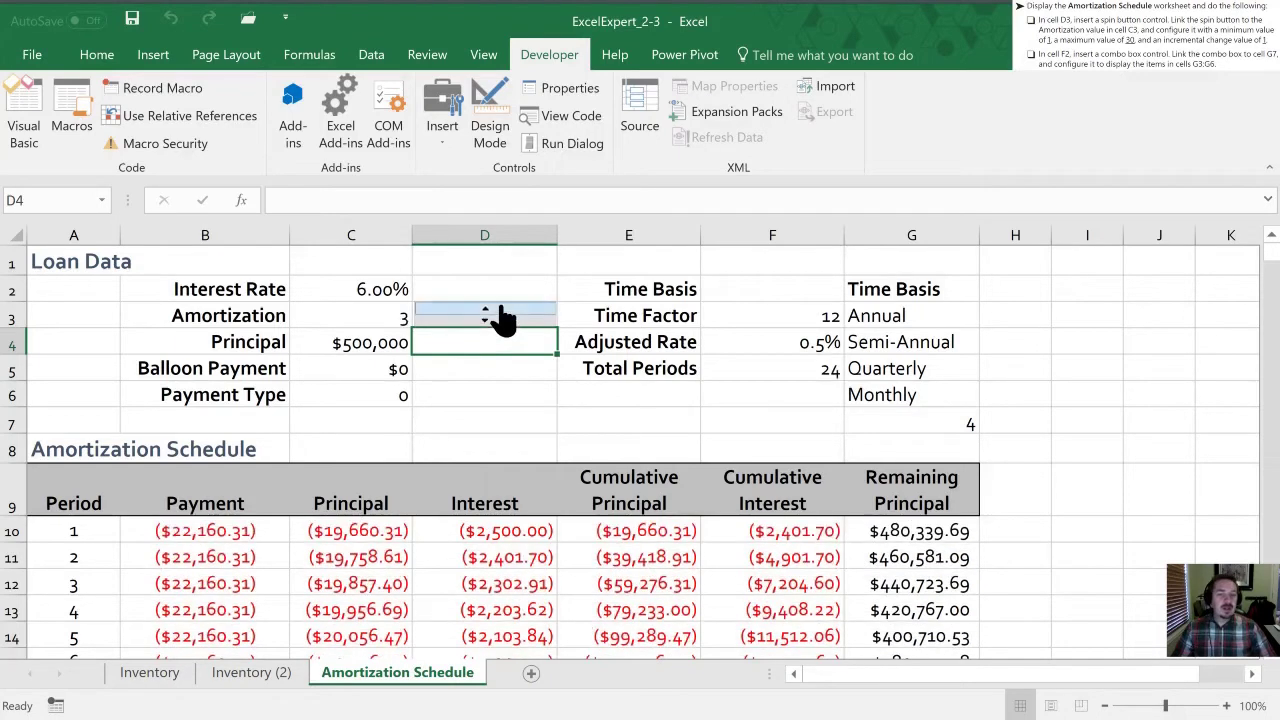
left_click(499, 307)
left_click(492, 304)
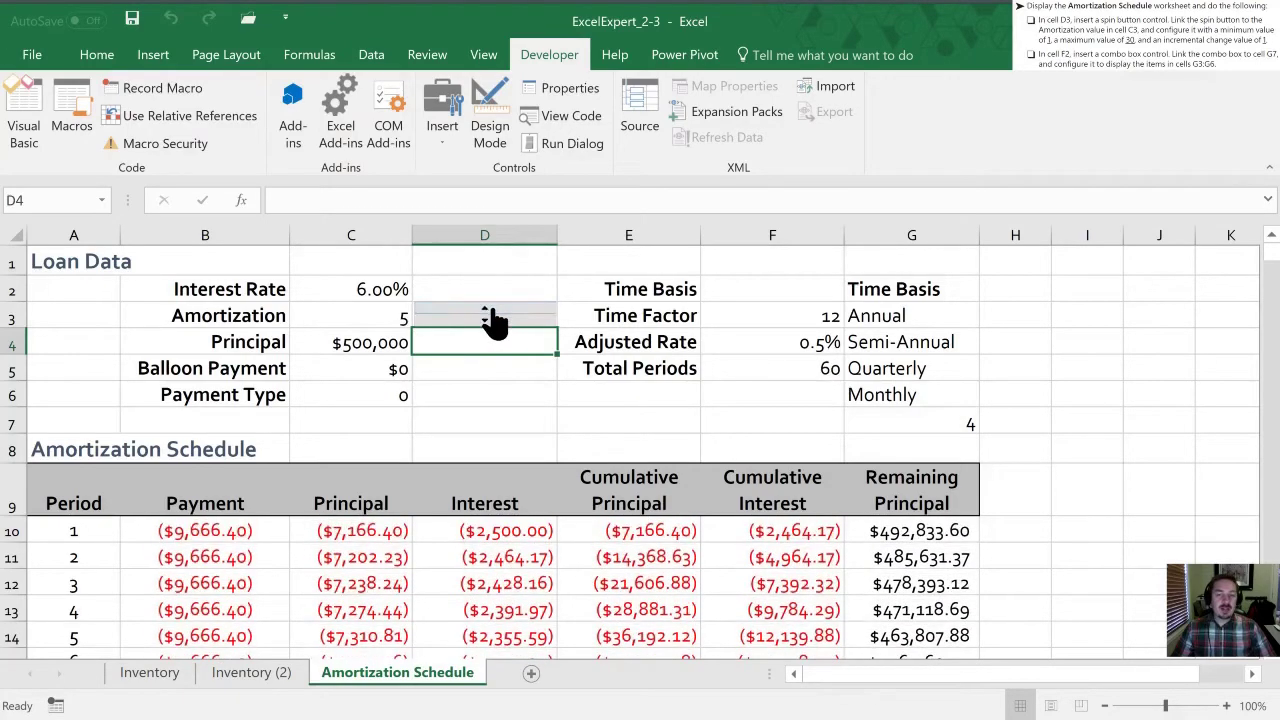
left_click(490, 310)
left_click(490, 310)
left_click(490, 310)
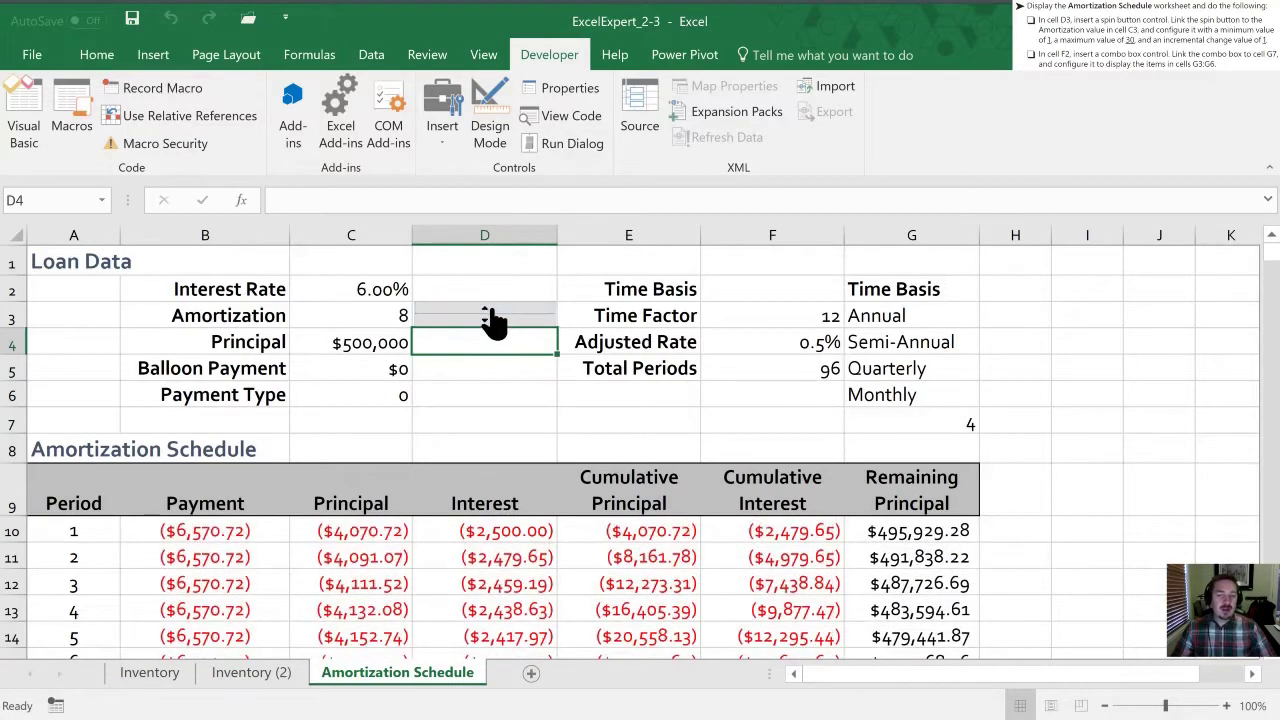
left_click(490, 310)
left_click(490, 310)
left_click(490, 310)
left_click_drag(490, 310, 488, 312)
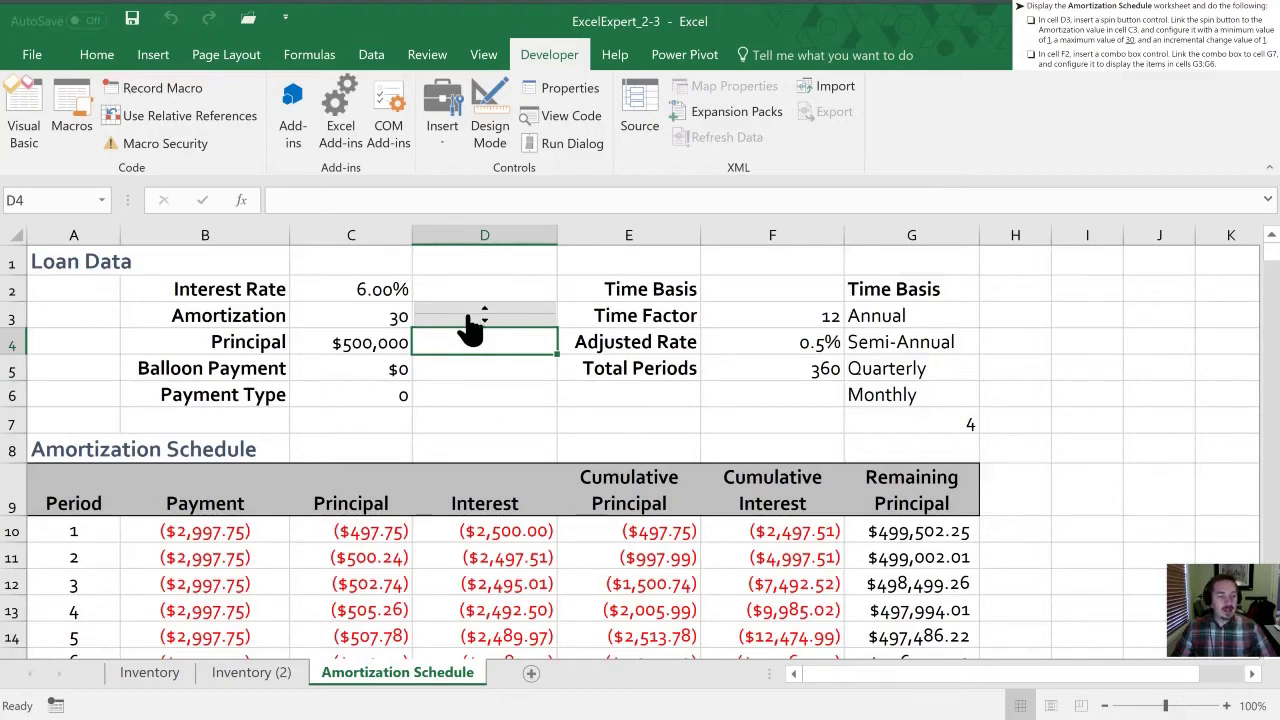
Insert a combo box form control that fills cell F2 beside the Time Basis label
left_click(752, 287)
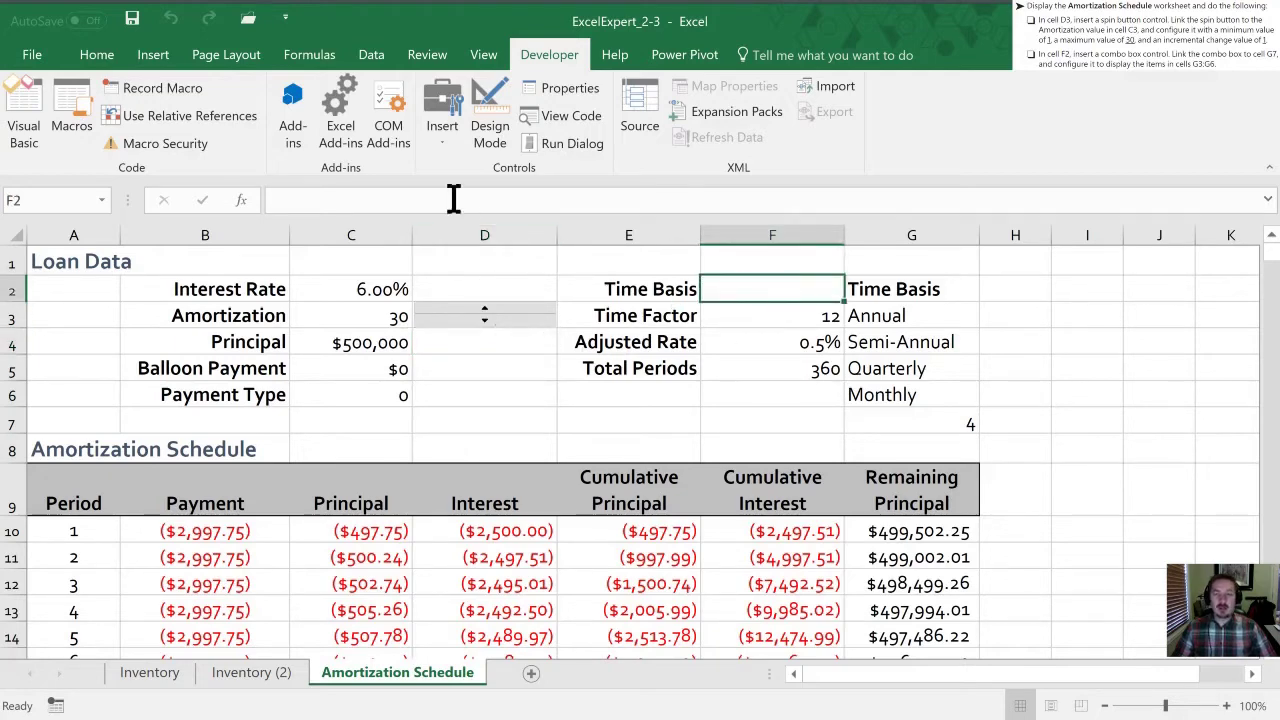
left_click(442, 140)
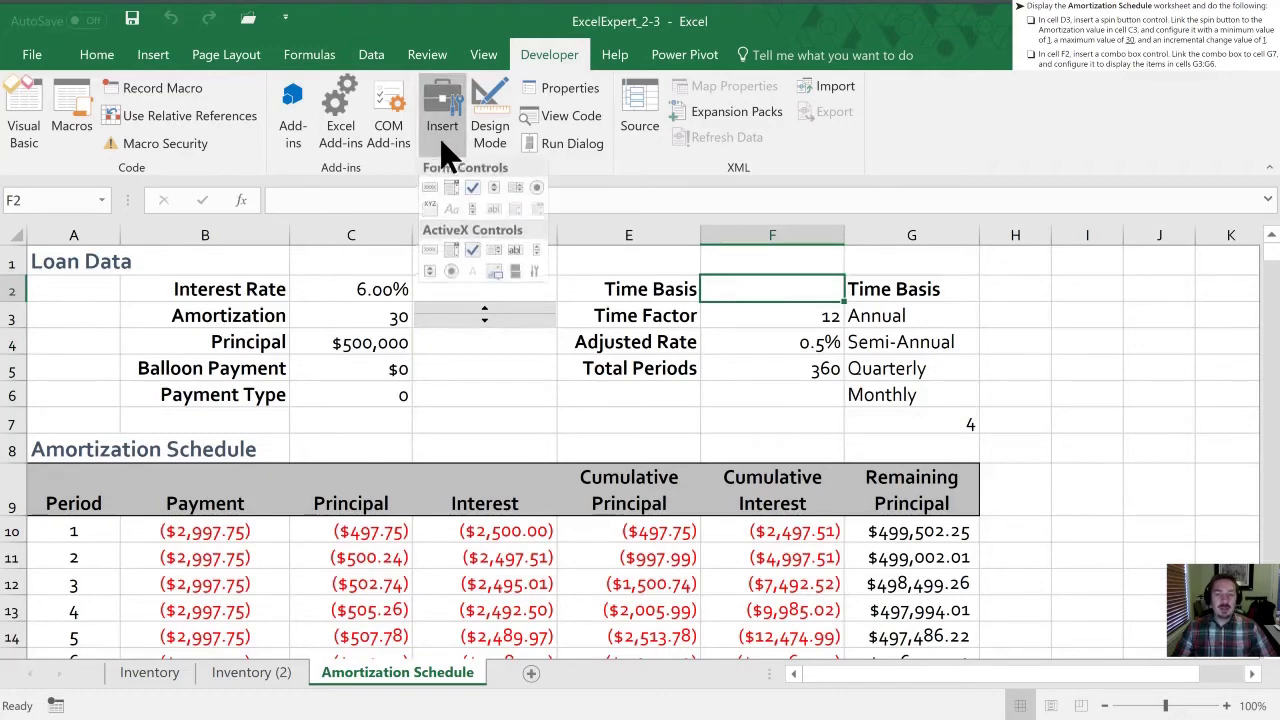
left_click(450, 190)
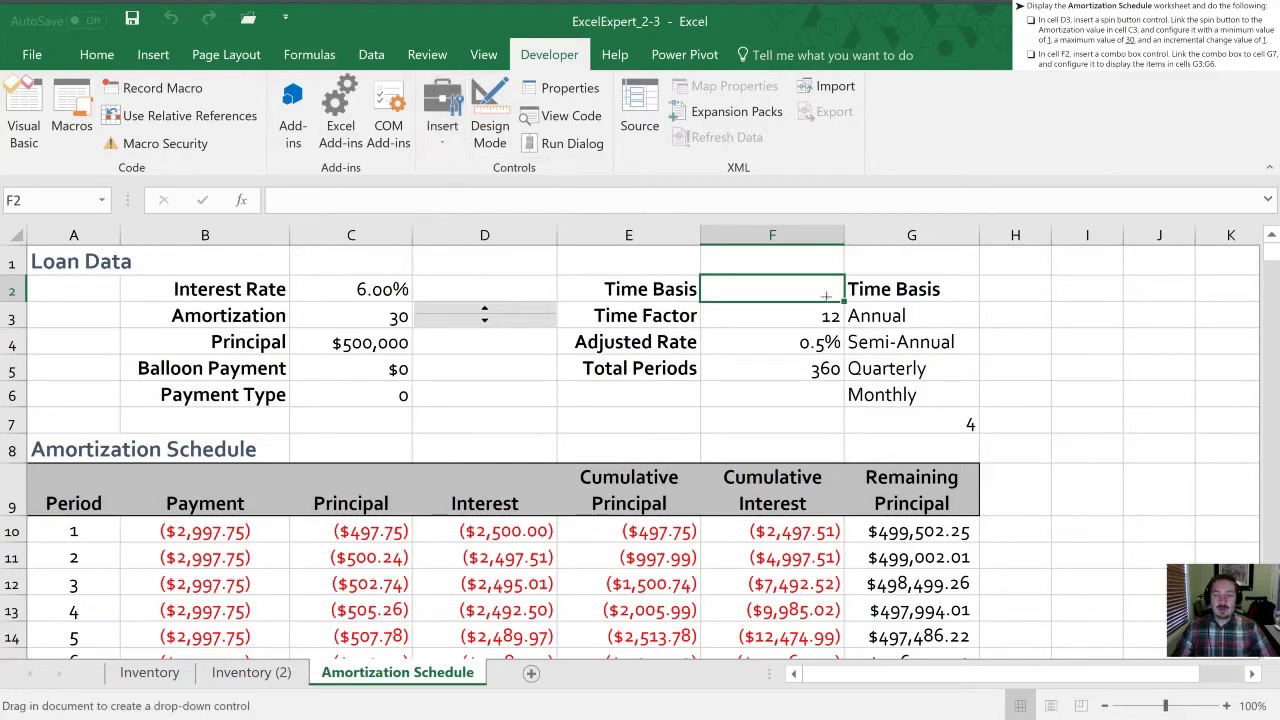
mouse_move(705, 275)
left_mouse_down()
mouse_move(735, 298)
mouse_move(838, 299)
left_mouse_up()
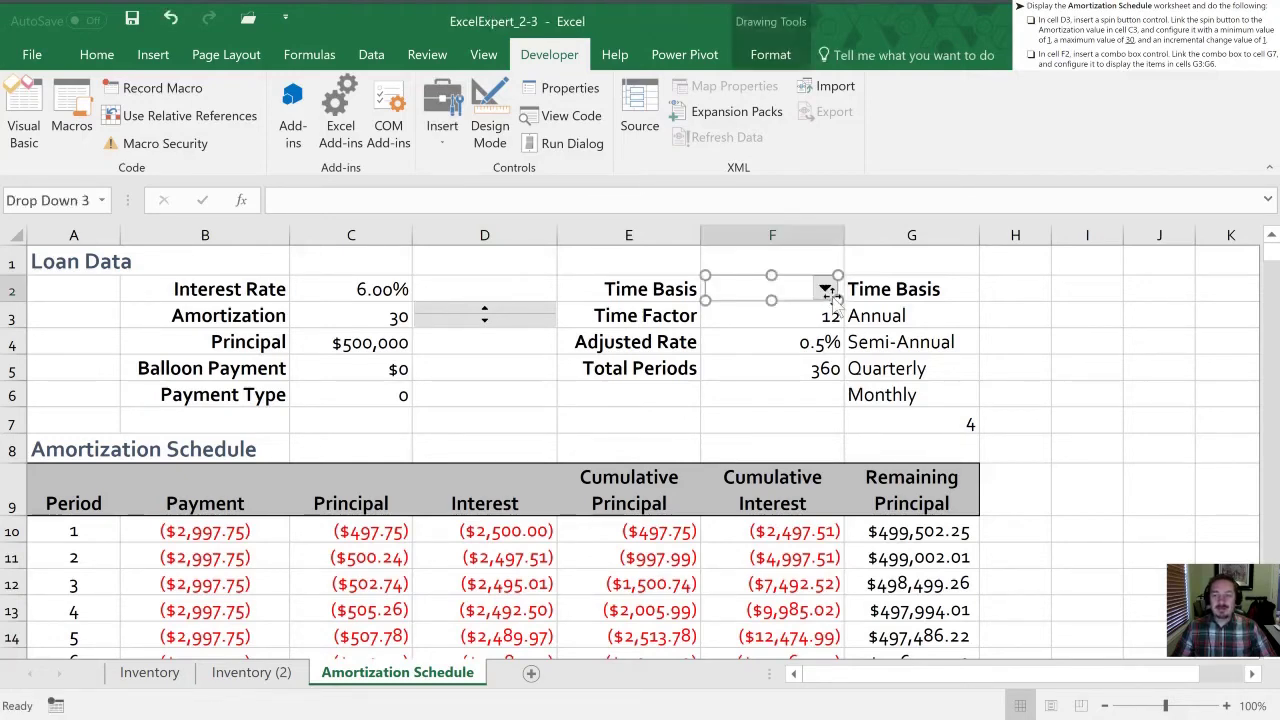
Open the format settings of the combo box in F2 and set its input range to $G$3:$G$6
left_click(556, 100)
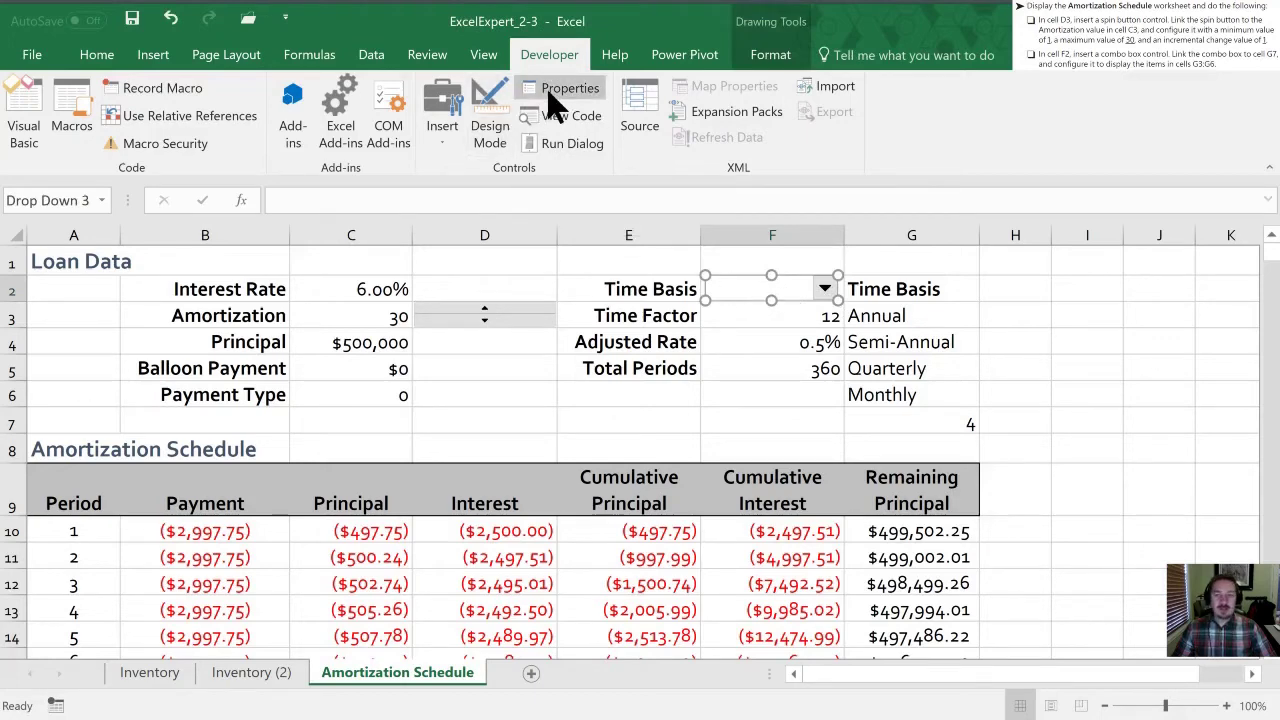
left_click_drag(736, 96, 279, 116)
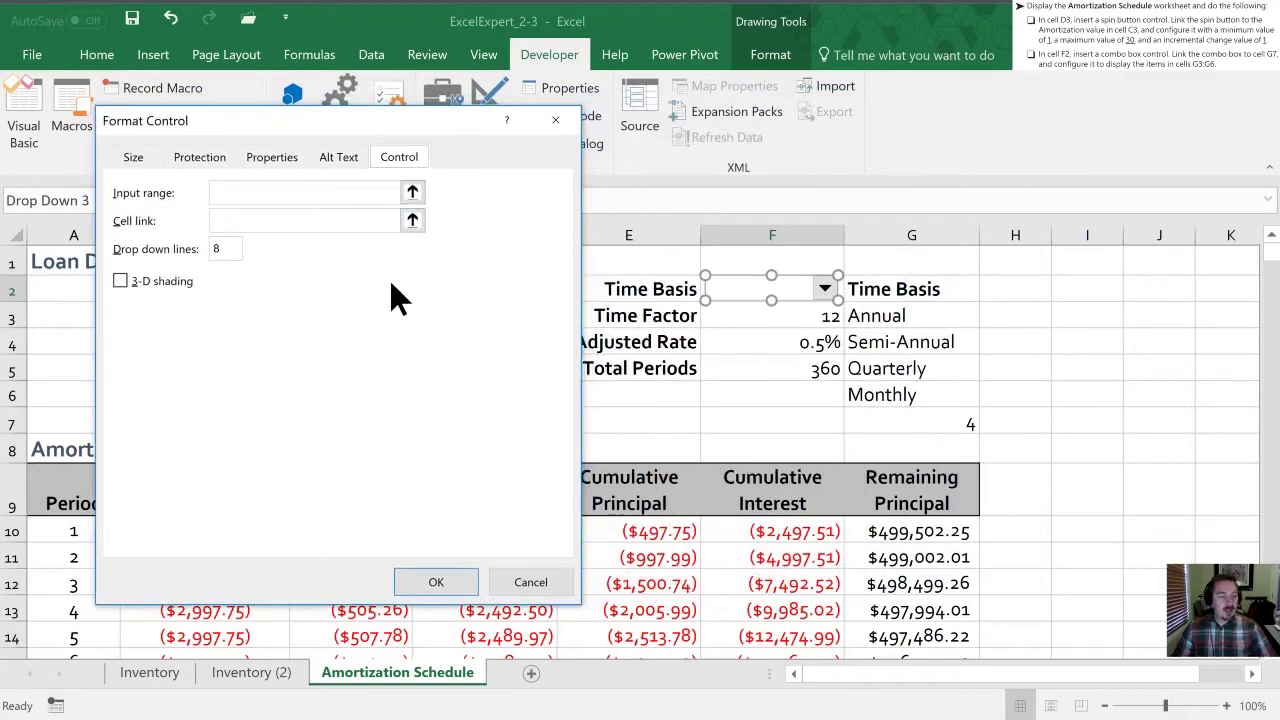
left_click(412, 192)
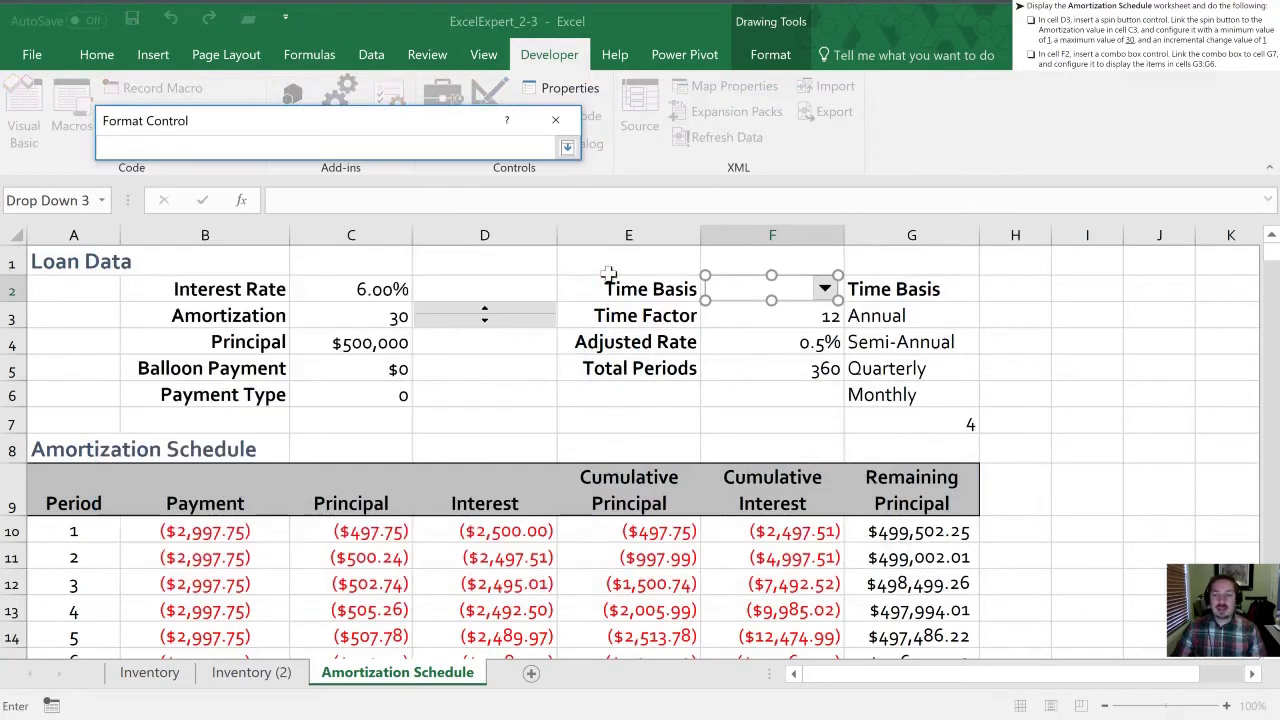
left_click(885, 315)
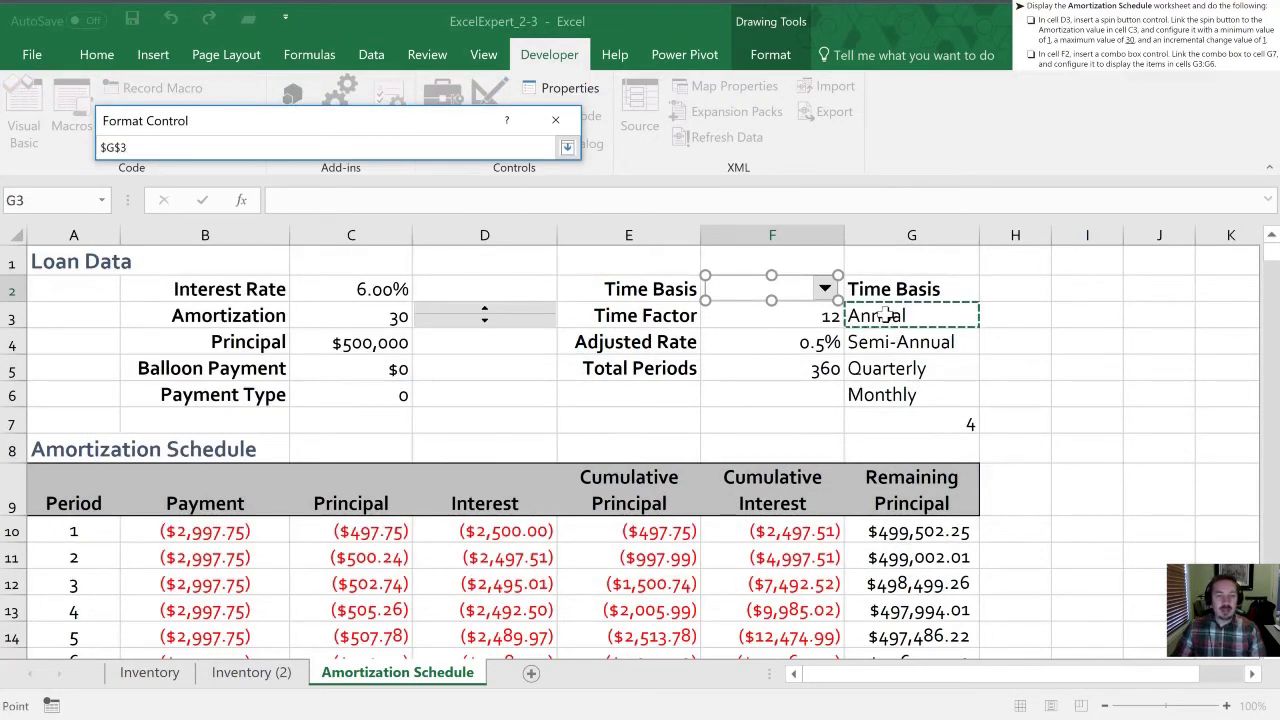
left_click_drag(885, 315, 890, 395)
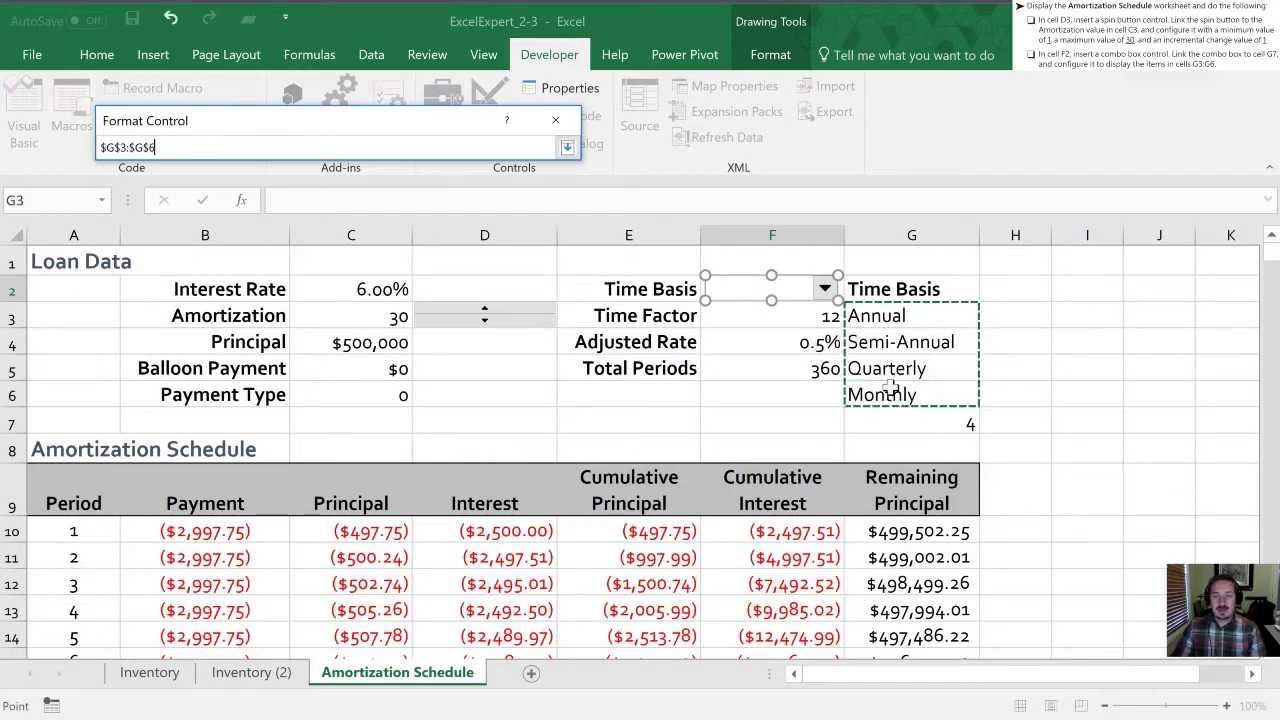
left_click(566, 147)
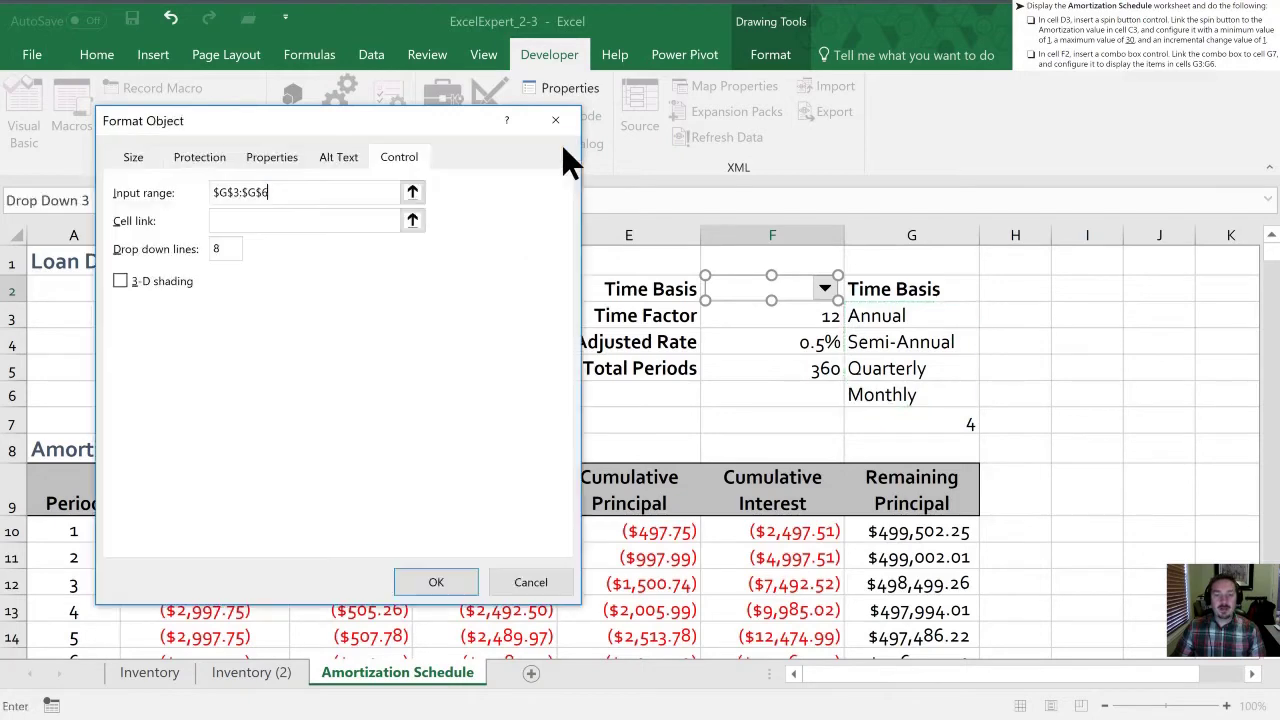
Link the combo box to cell $G$7, apply the settings and deselect the control
left_click(413, 221)
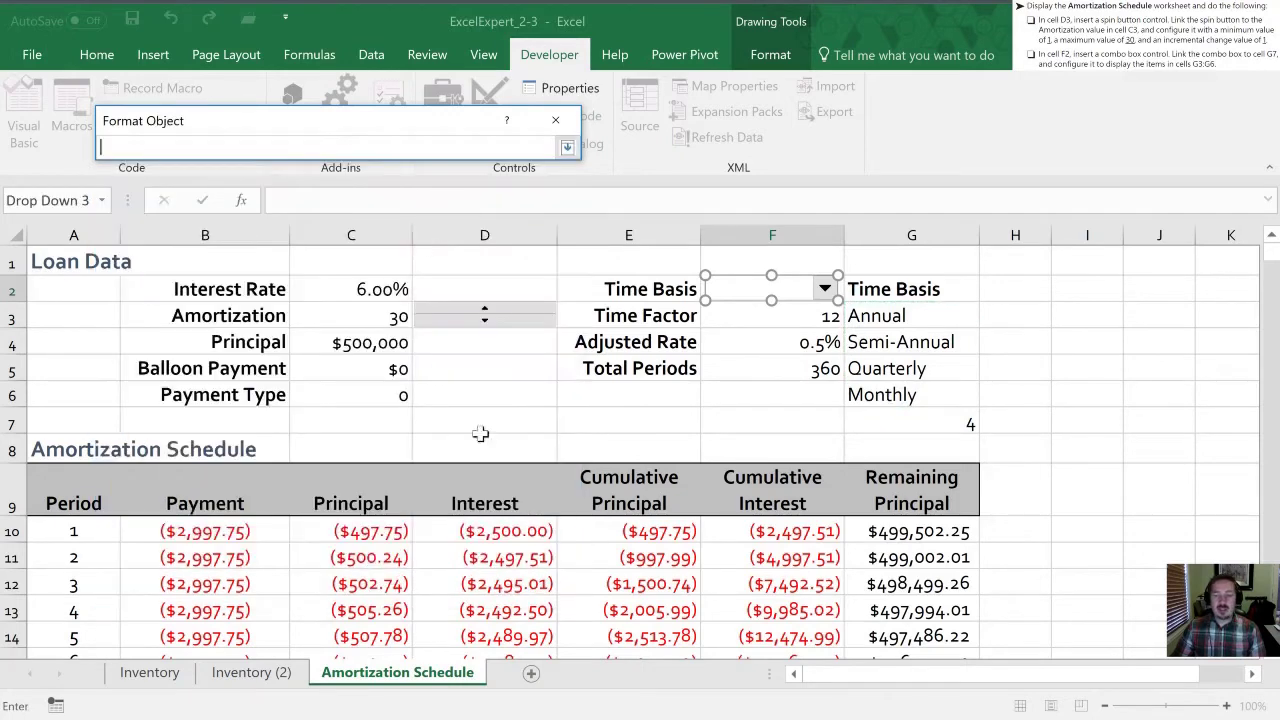
left_click(887, 415)
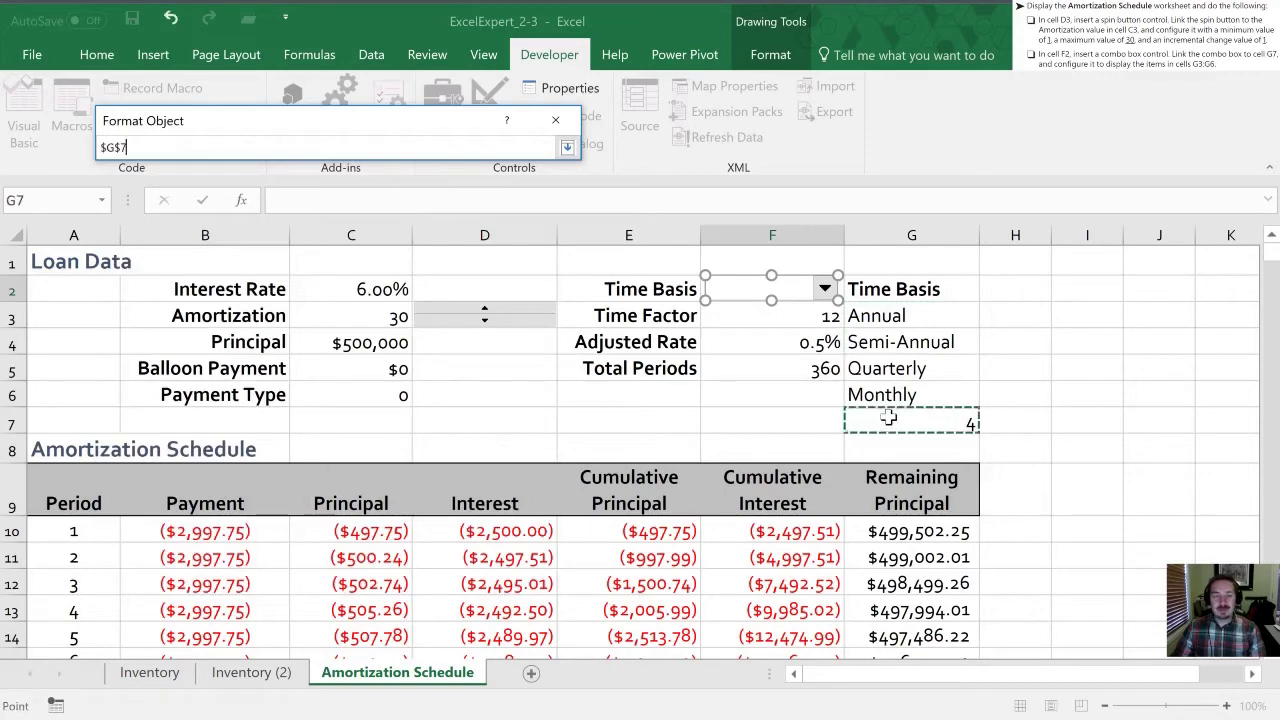
left_click(566, 147)
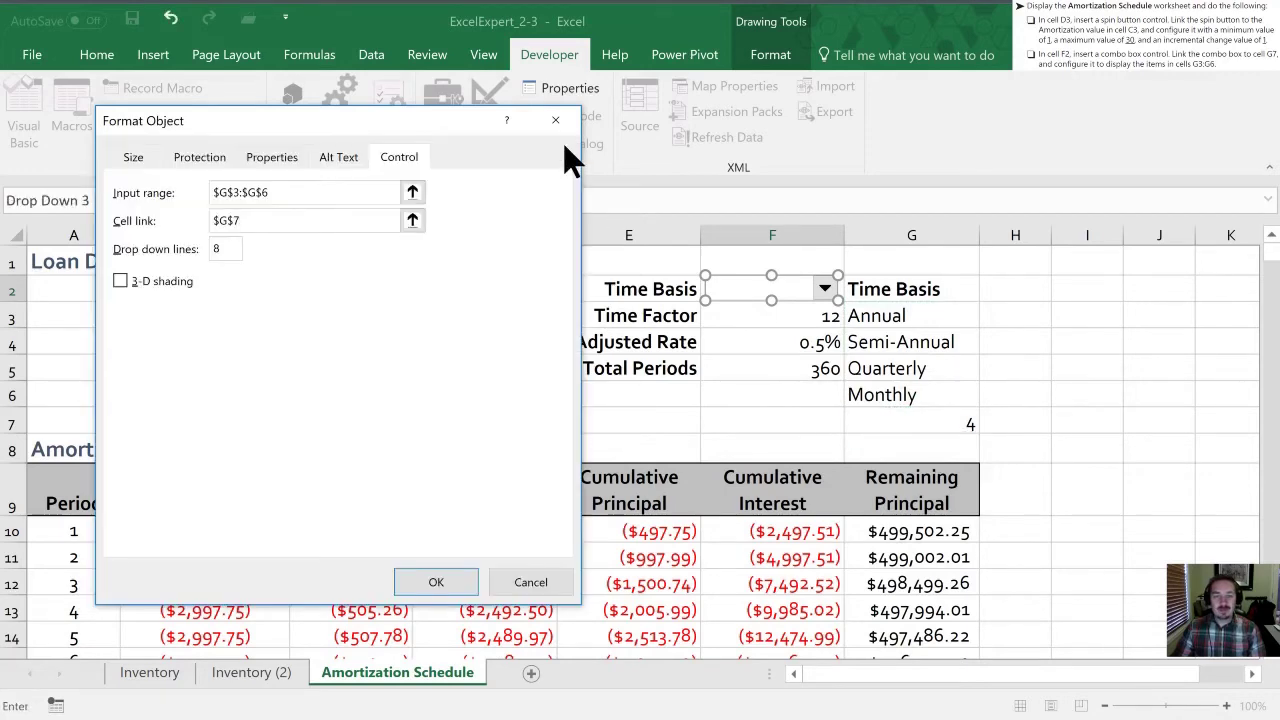
left_click(440, 585)
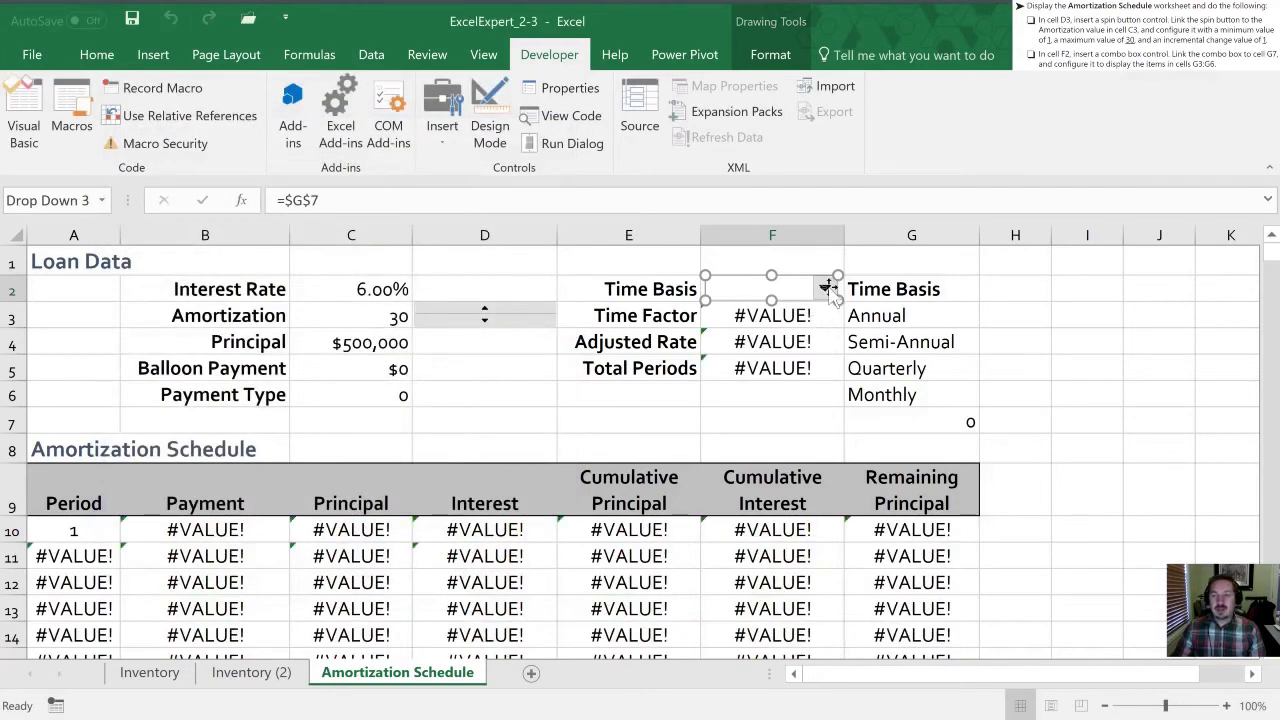
left_click(814, 340)
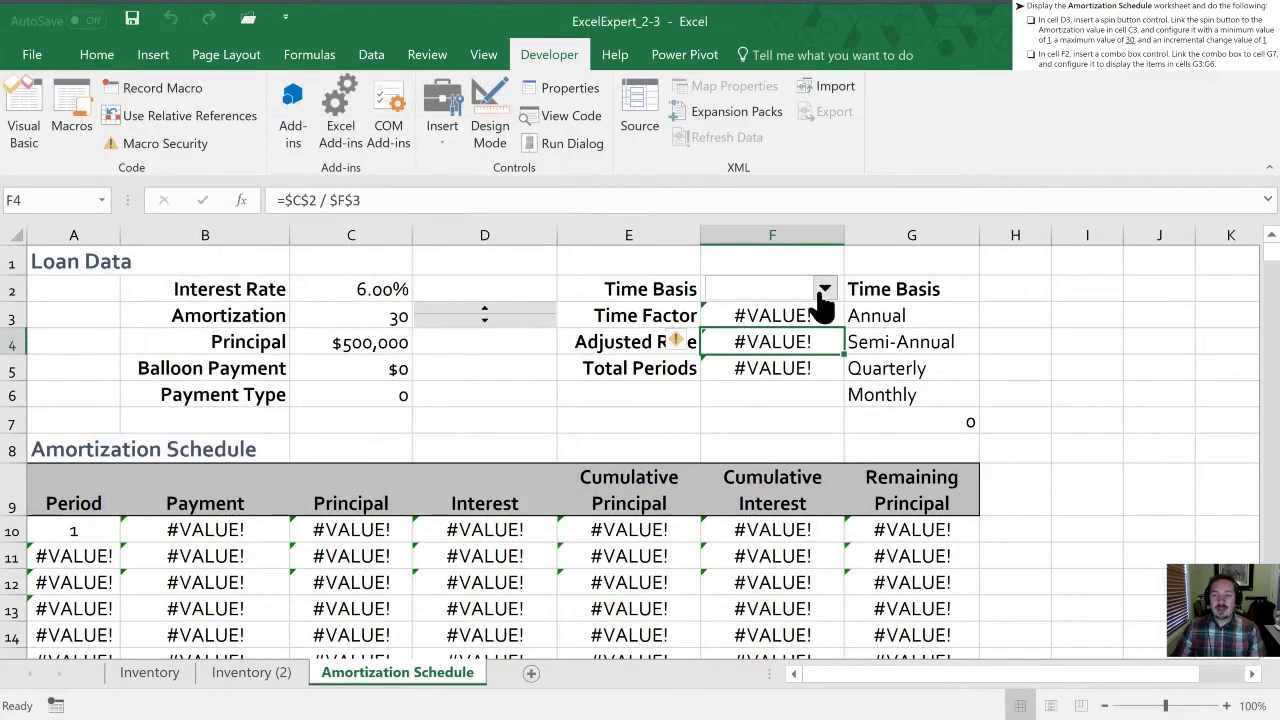
Test the Time Basis combo box in F2 by choosing Annual, Semi-Annual, Quarterly and Monthly in turn
left_click(824, 290)
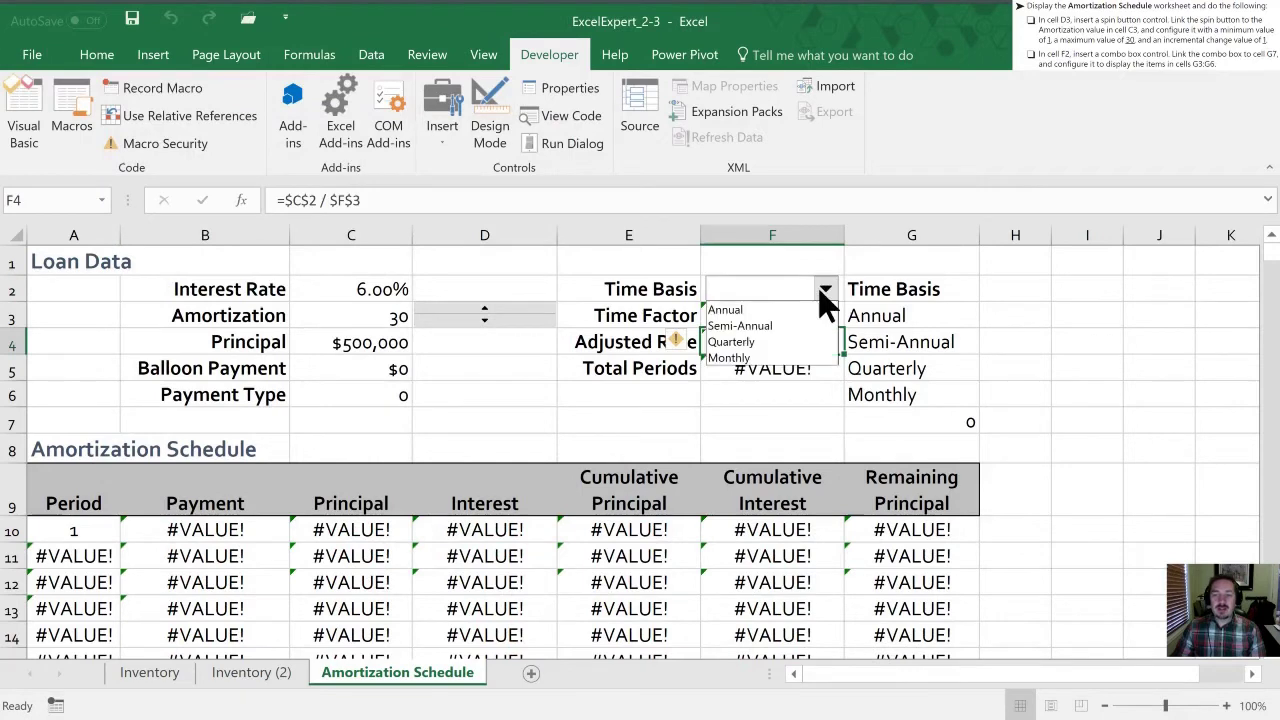
left_click(735, 312)
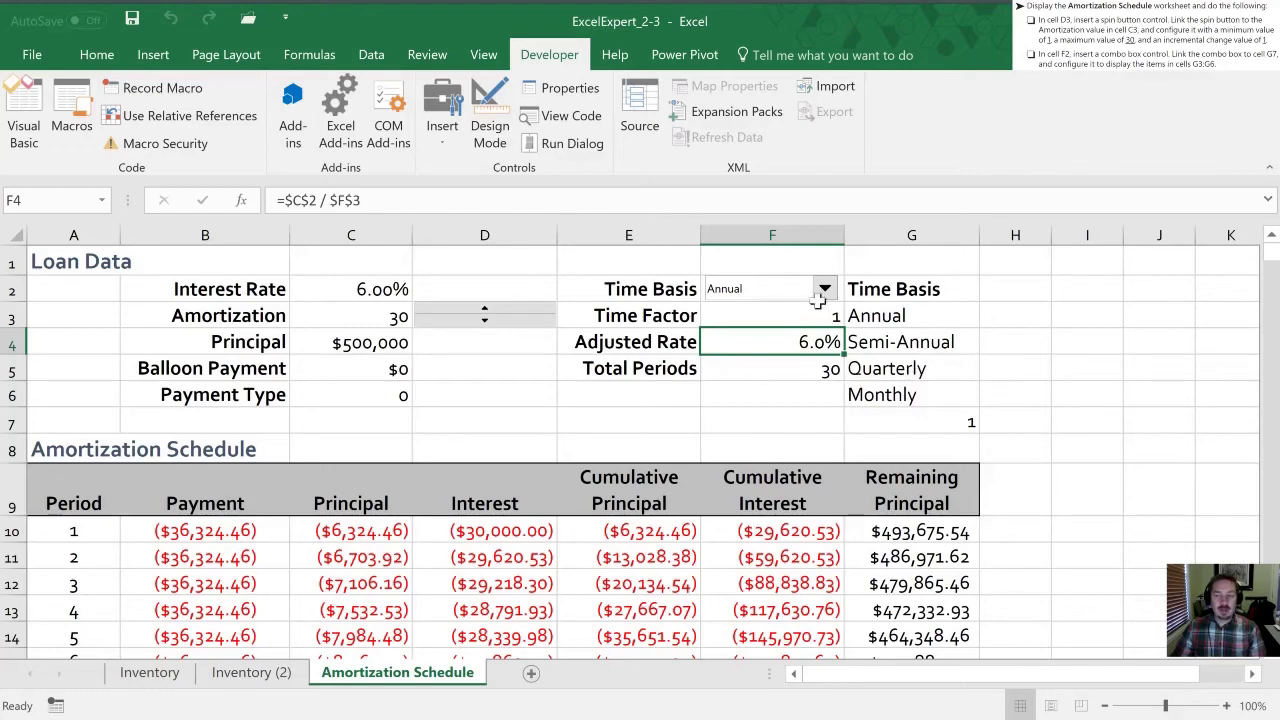
left_click(822, 293)
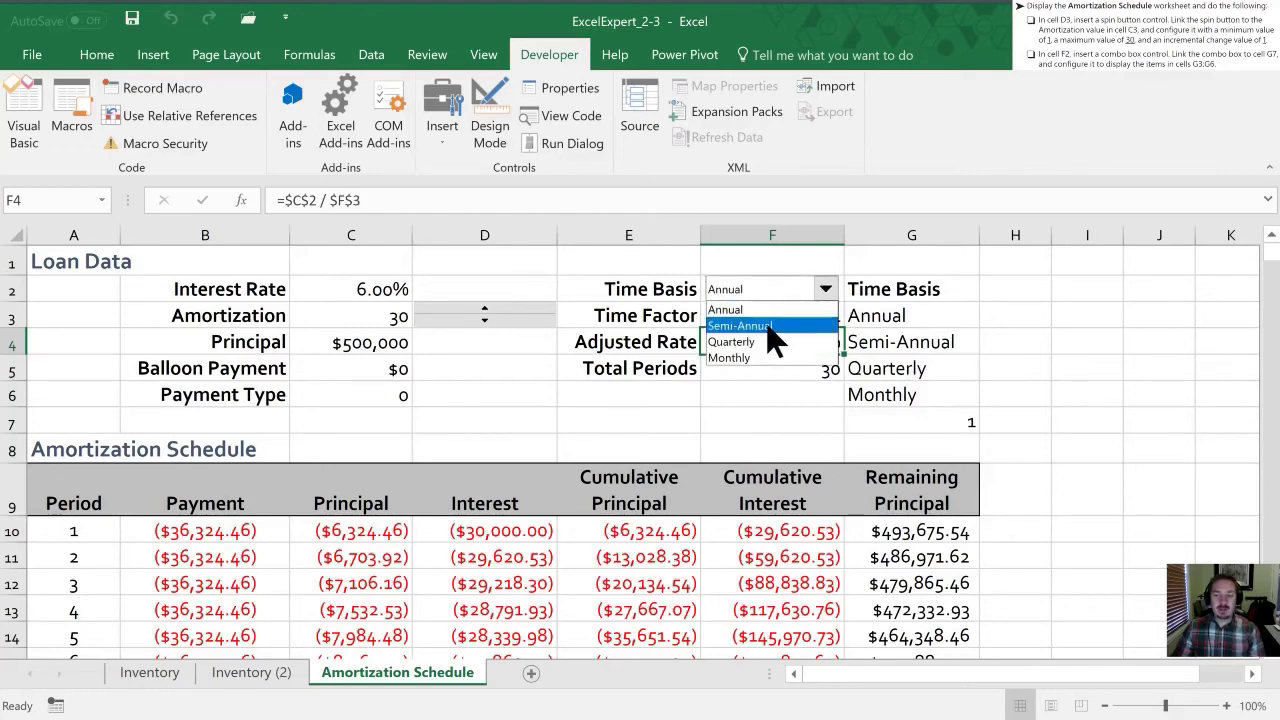
left_click(784, 314)
left_click(823, 290)
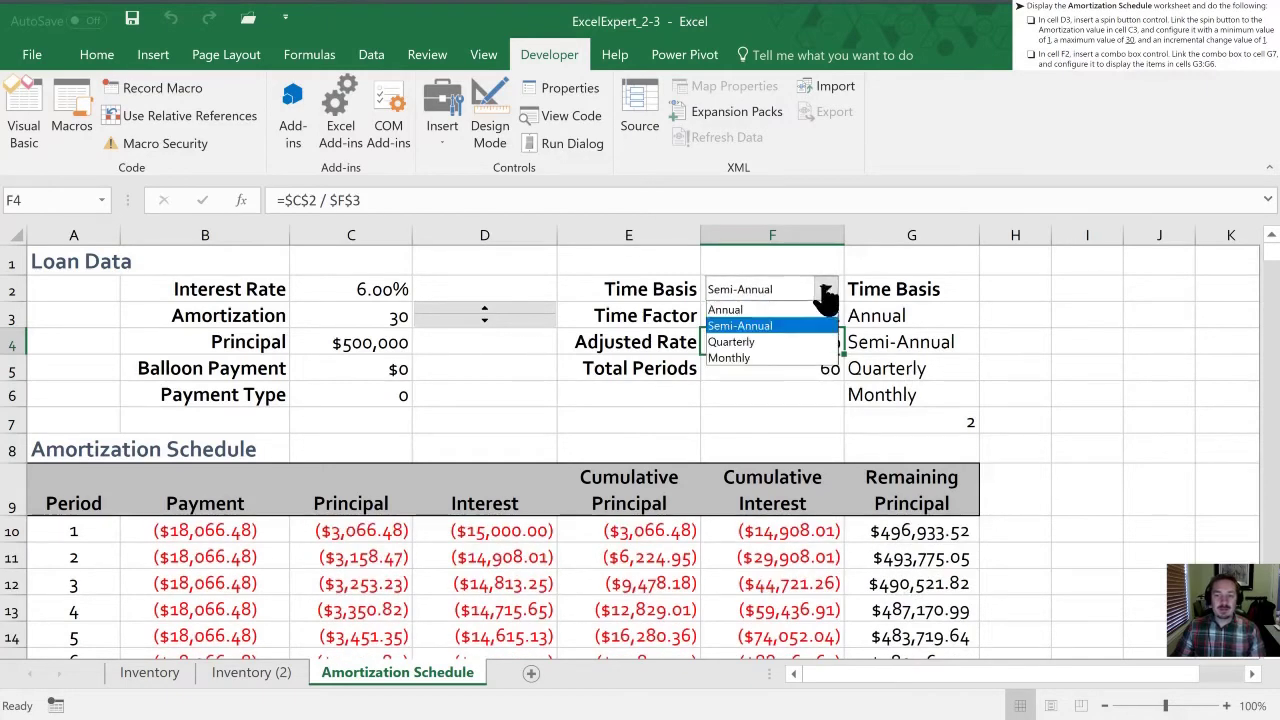
left_click(781, 341)
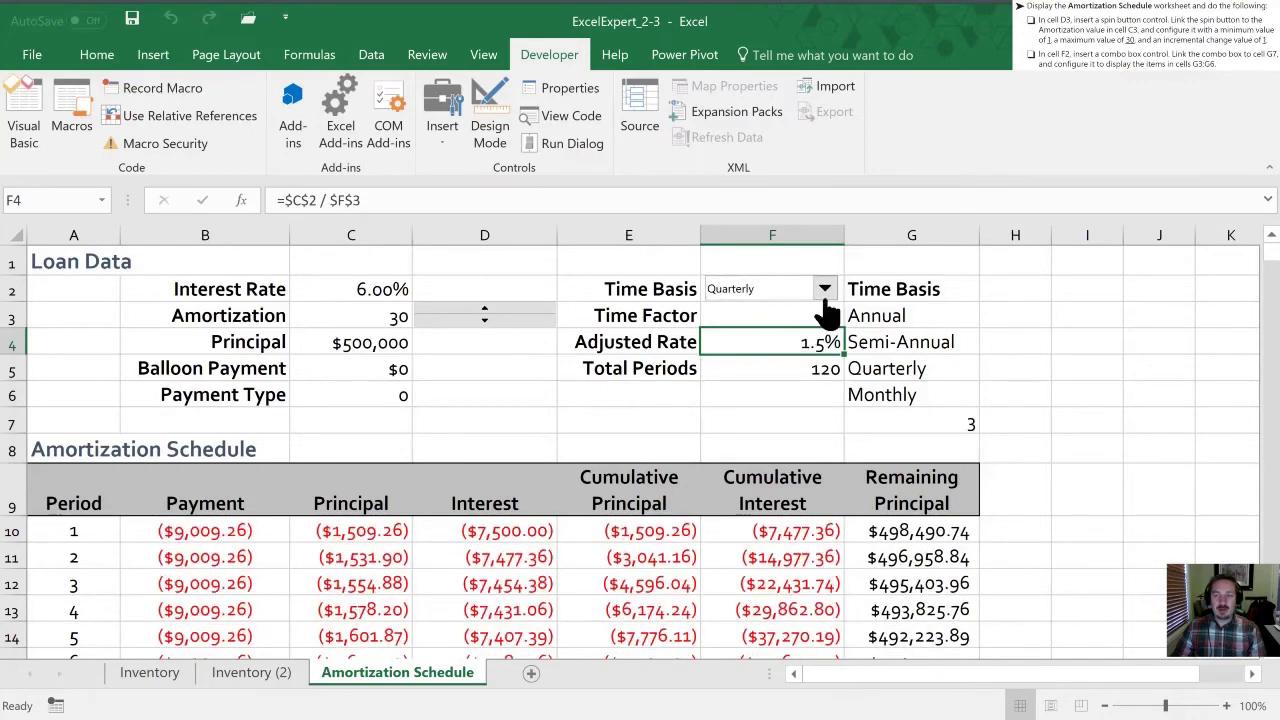
left_click(824, 292)
left_click(768, 357)
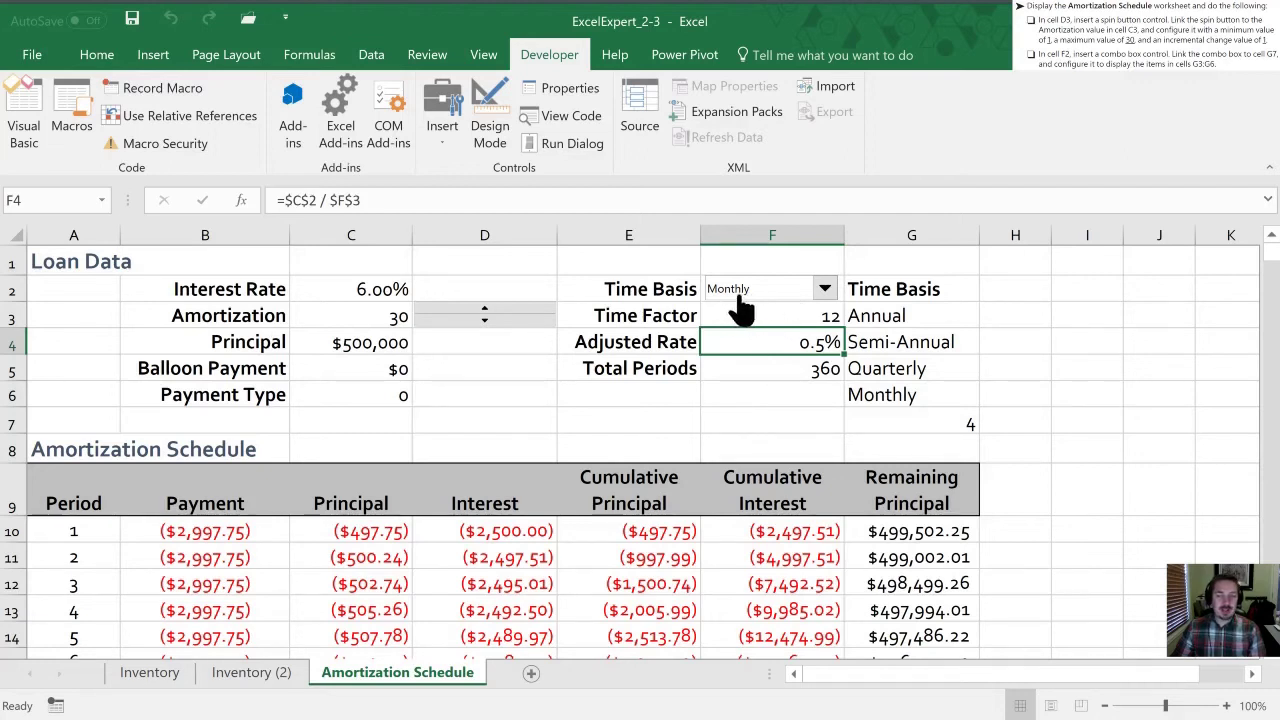
Switch the Time Basis combo box back to Annual, and finally choose Quarterly
left_click(825, 290)
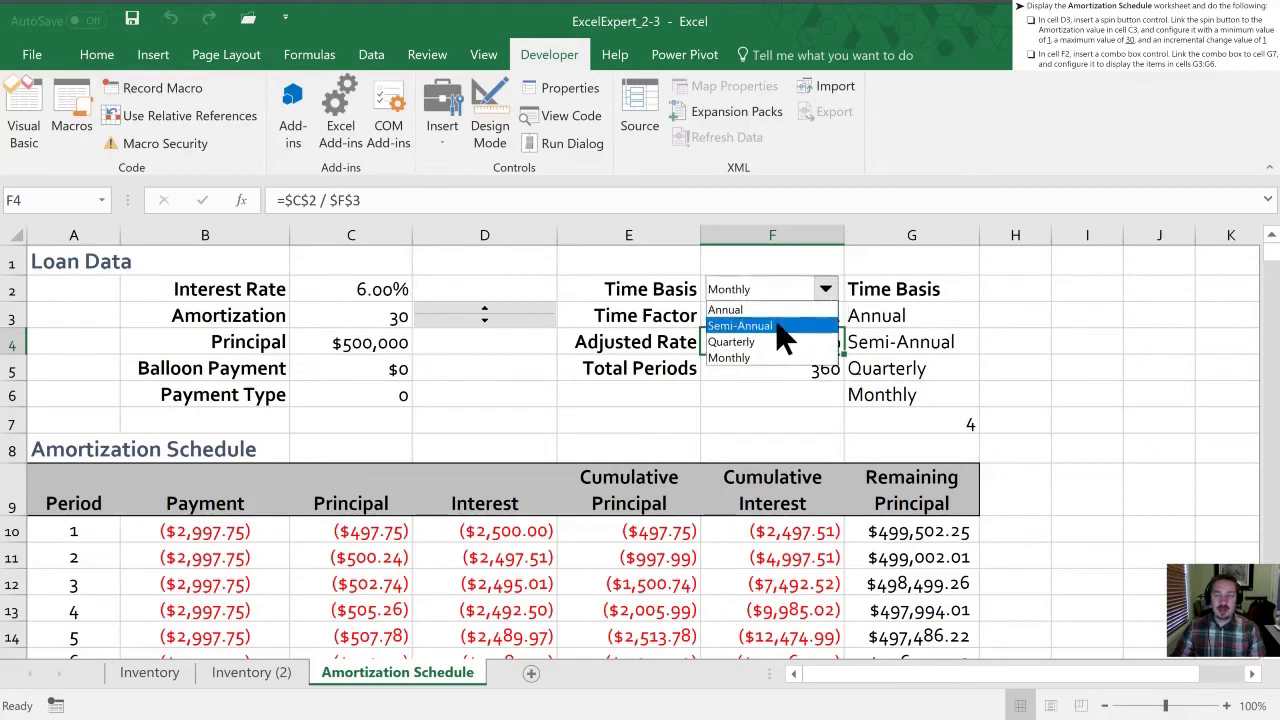
left_click(780, 310)
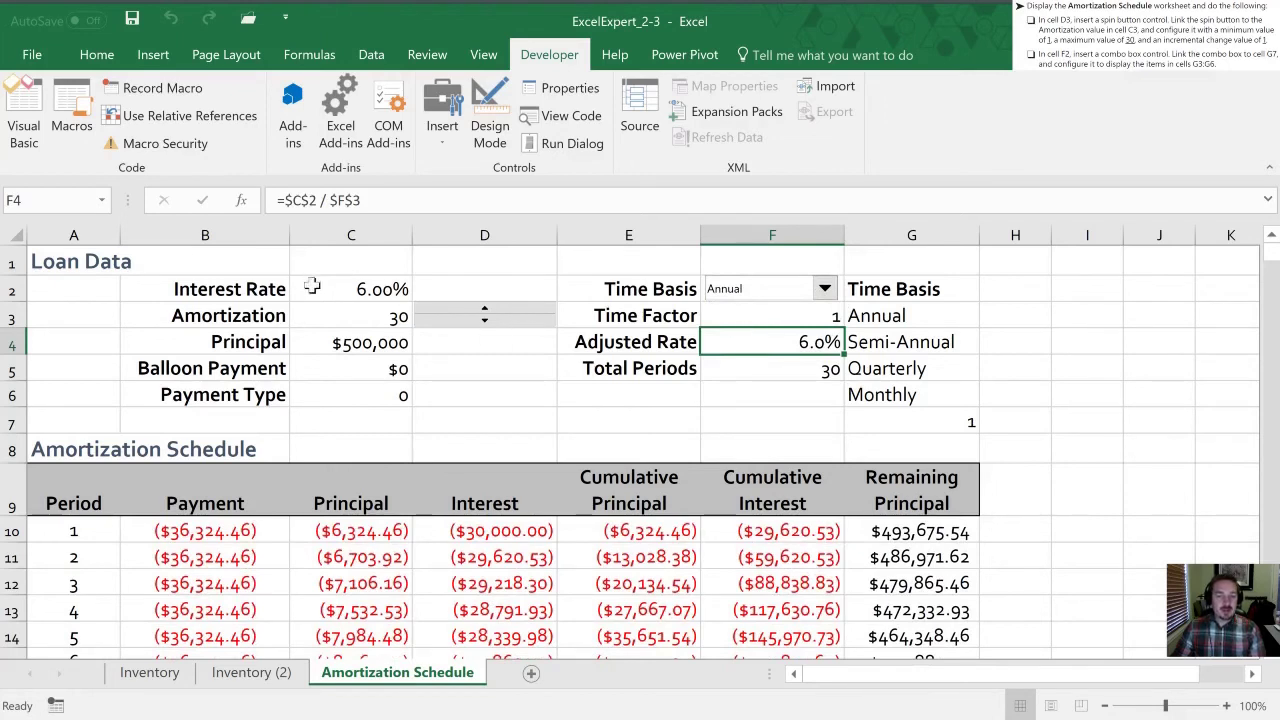
left_click(826, 289)
left_click(777, 341)
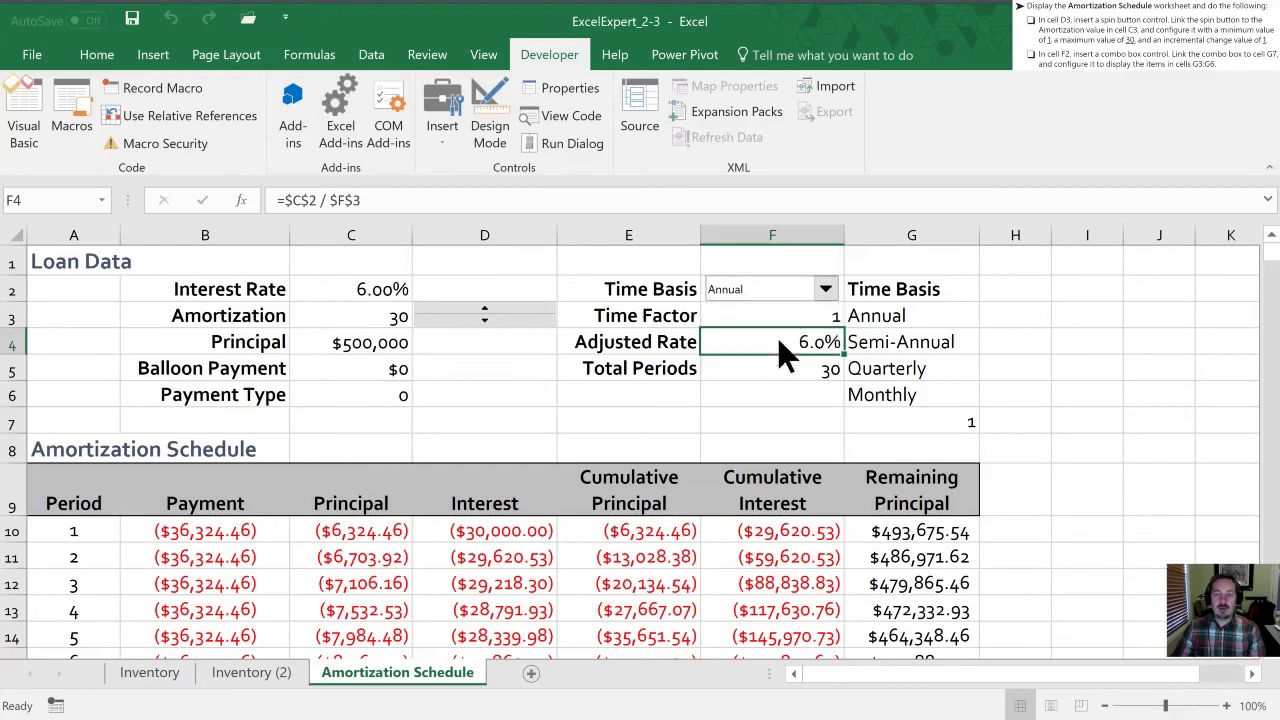